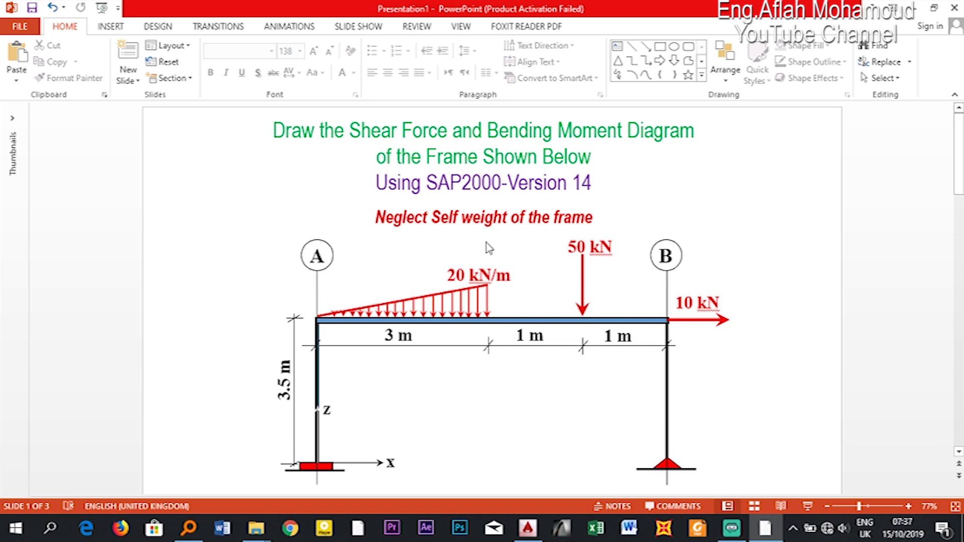
Step: Leave the frame problem slide, launch SAP2000 14 from the desktop, and dismiss its welcome screen and tip of the day
left_click_drag(377, 219, 594, 219)
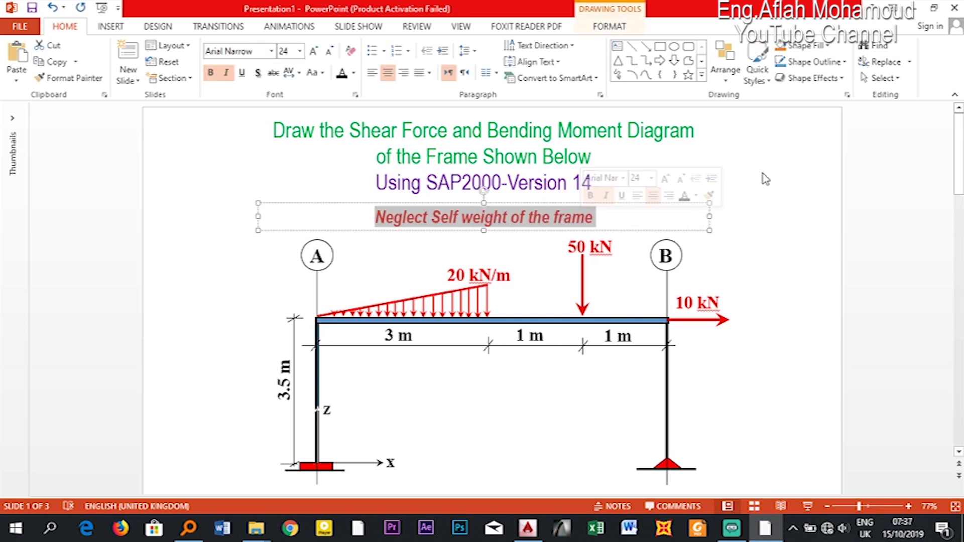
left_click(816, 153)
left_click(915, 9)
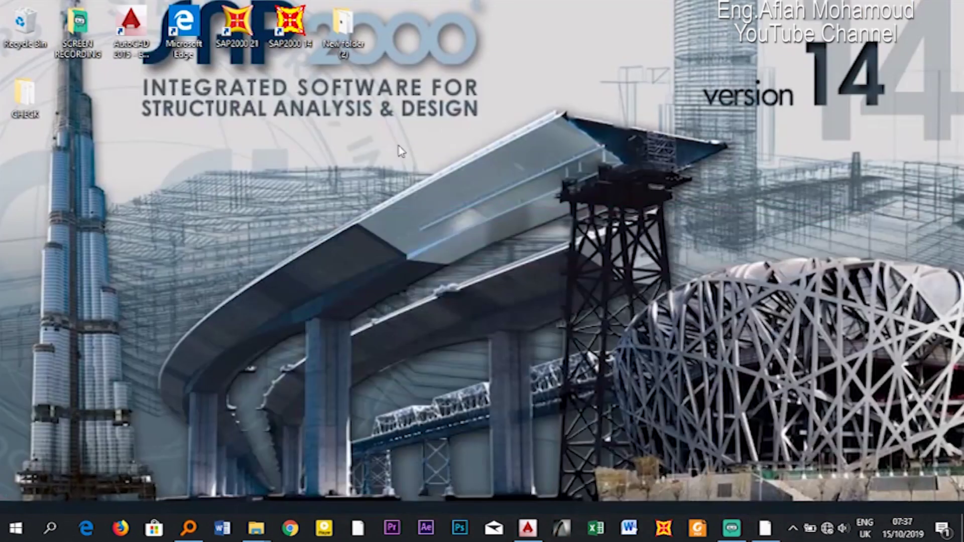
double_click(290, 28)
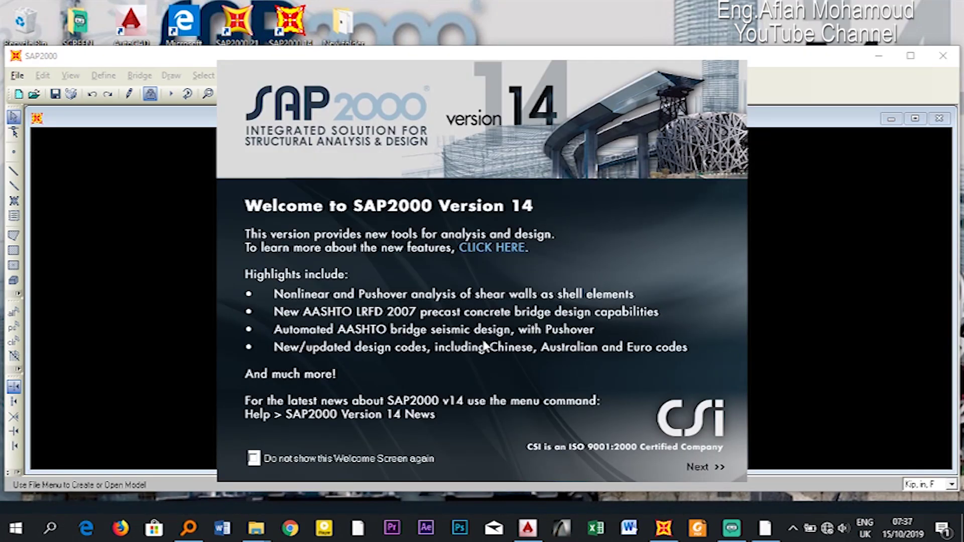
left_click(706, 468)
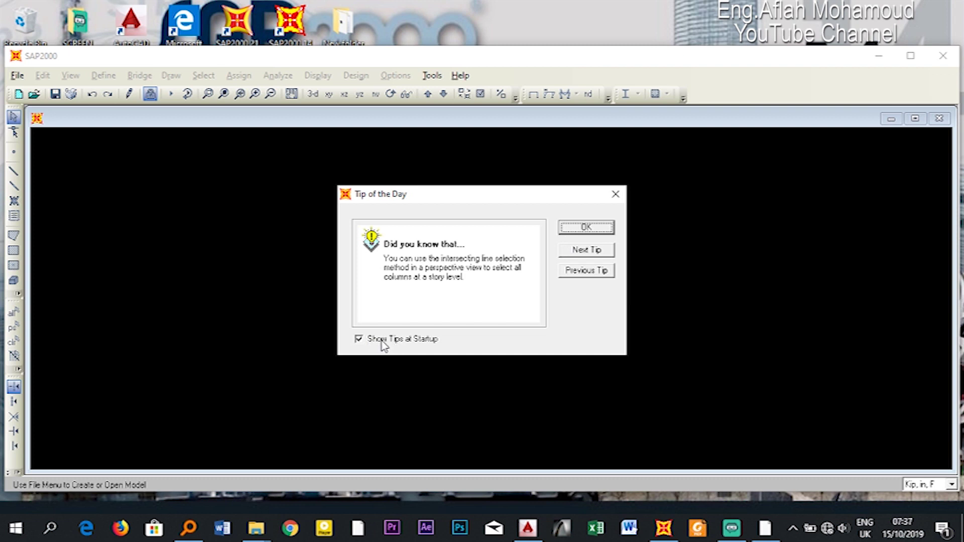
left_click(359, 340)
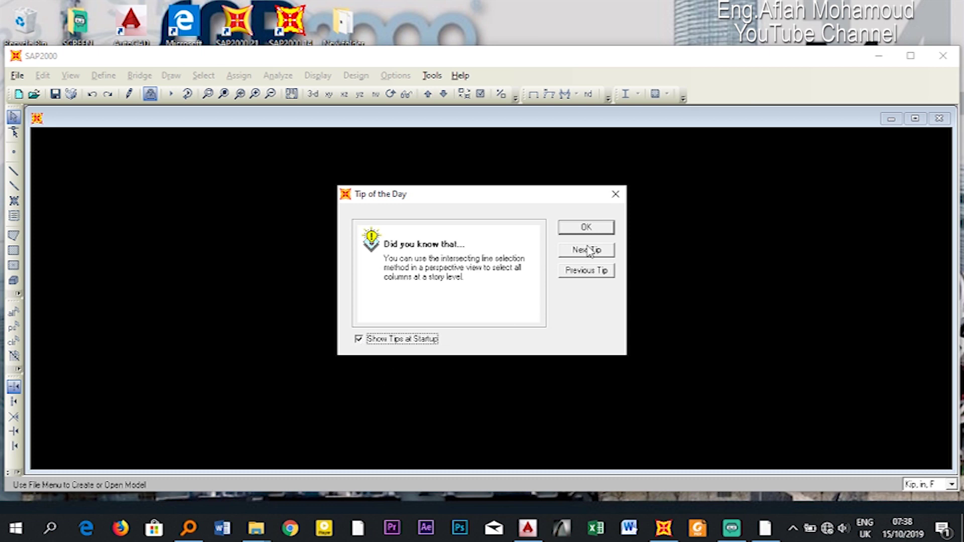
left_click(587, 227)
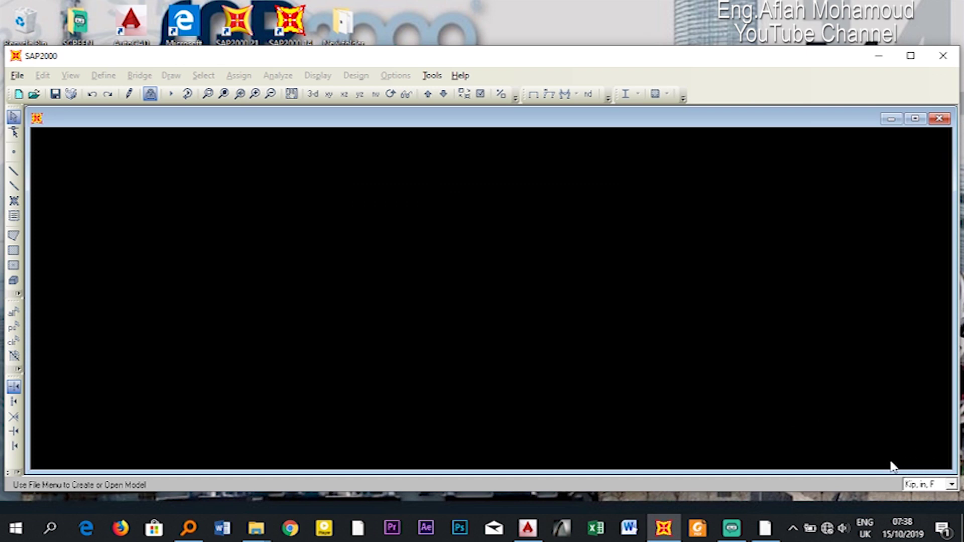
Step: Set the units to KN, m, C and start a new model from the 2D Frames template
left_click(926, 486)
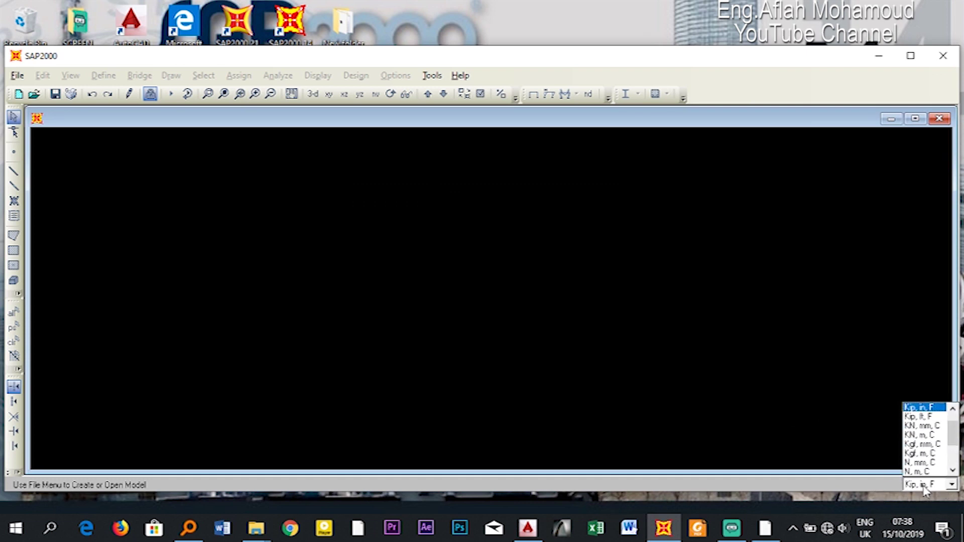
left_click(929, 437)
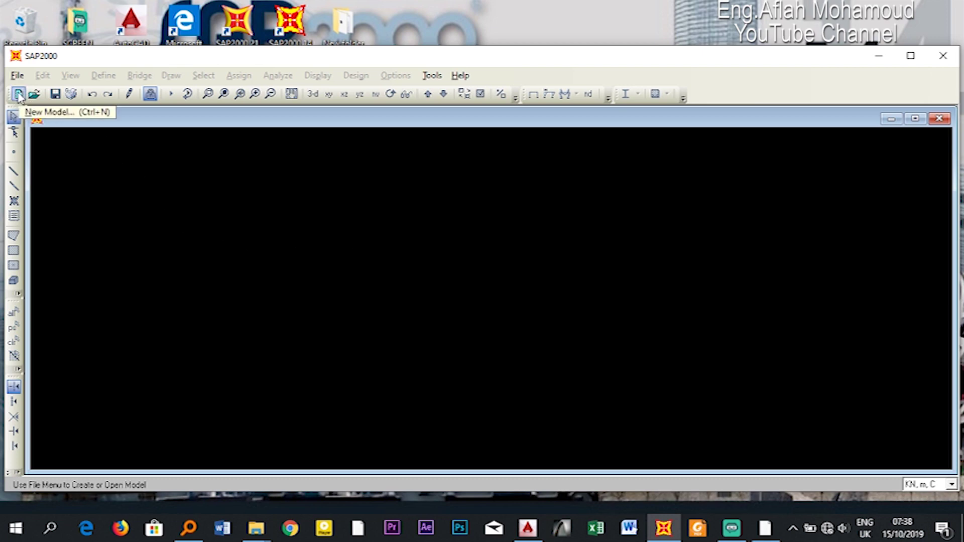
left_click(19, 95)
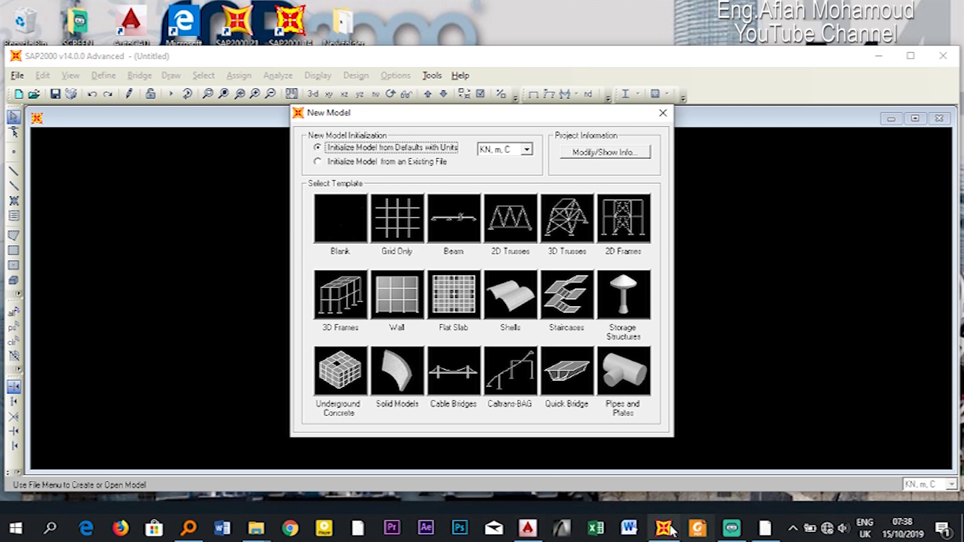
left_click(766, 528)
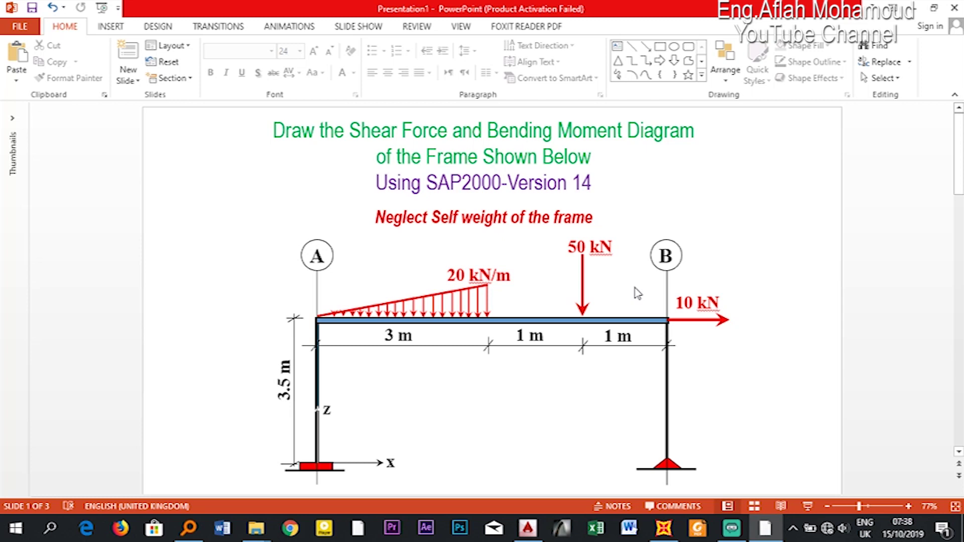
left_click(914, 8)
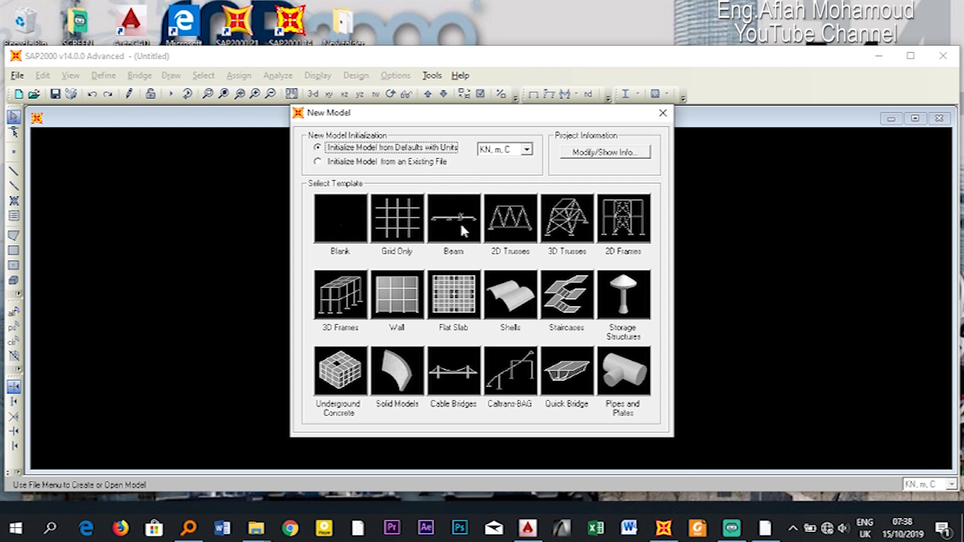
left_click(623, 226)
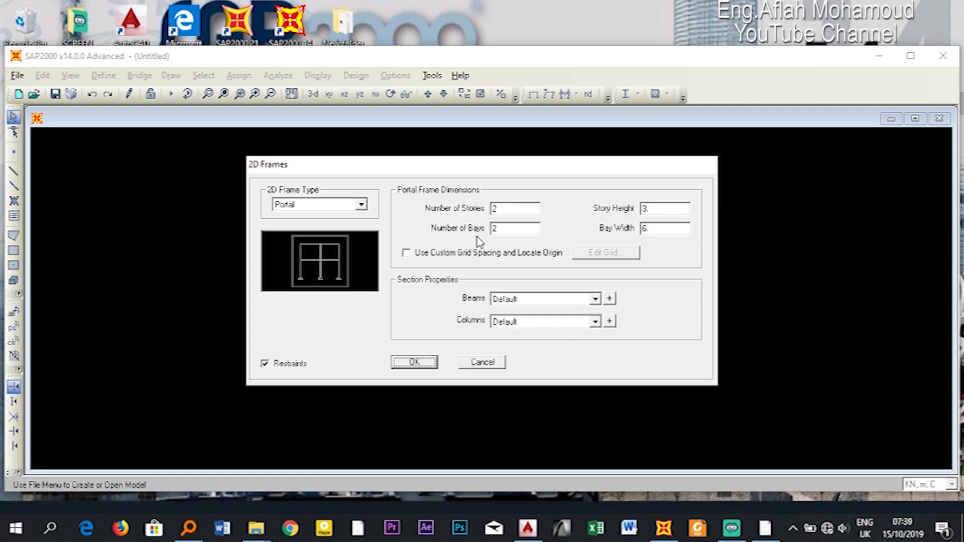
Step: Define the portal frame with 1 story, 1 bay, a story height of 3.5 m and a bay width of 5 m
double_click(502, 212)
left_click(764, 528)
type("1")
double_click(656, 209)
double_click(661, 230)
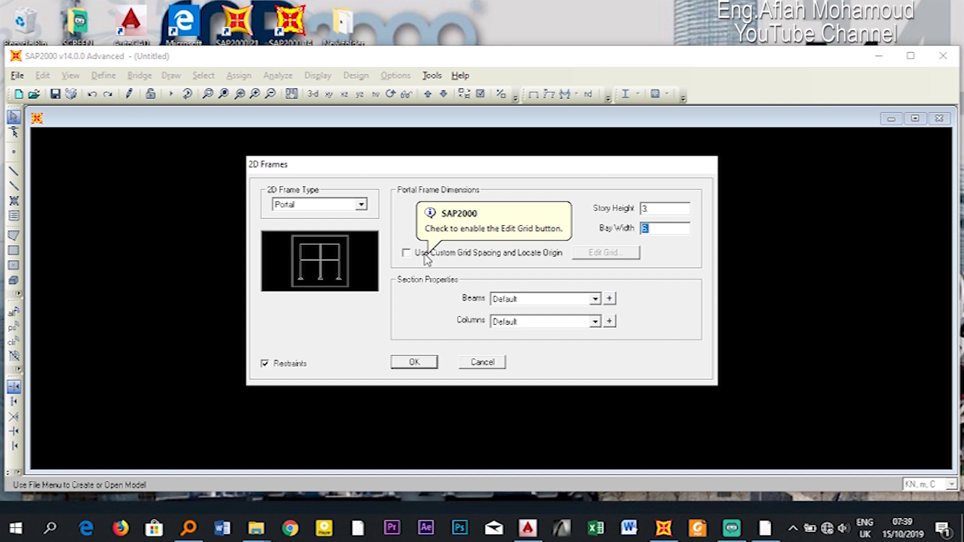
left_click(659, 210)
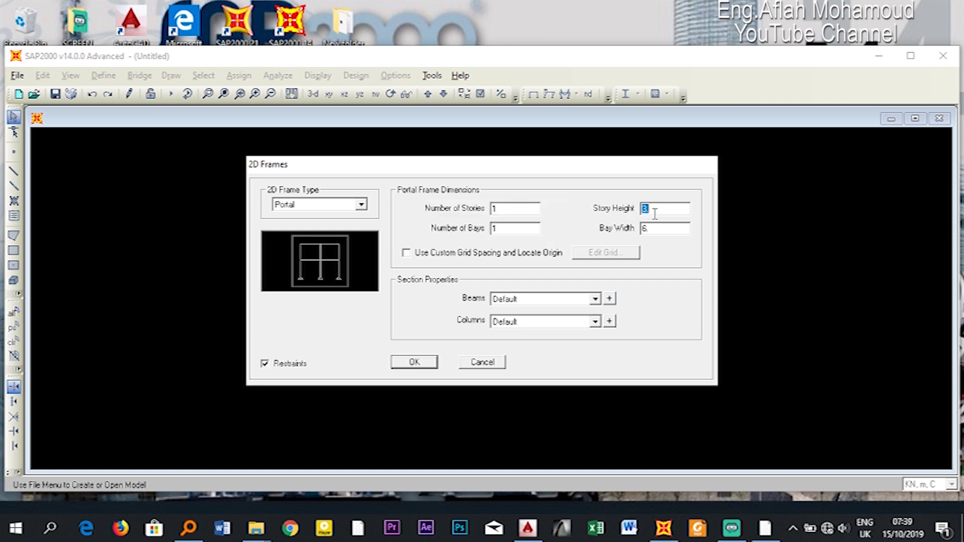
type("3.5")
left_click(765, 529)
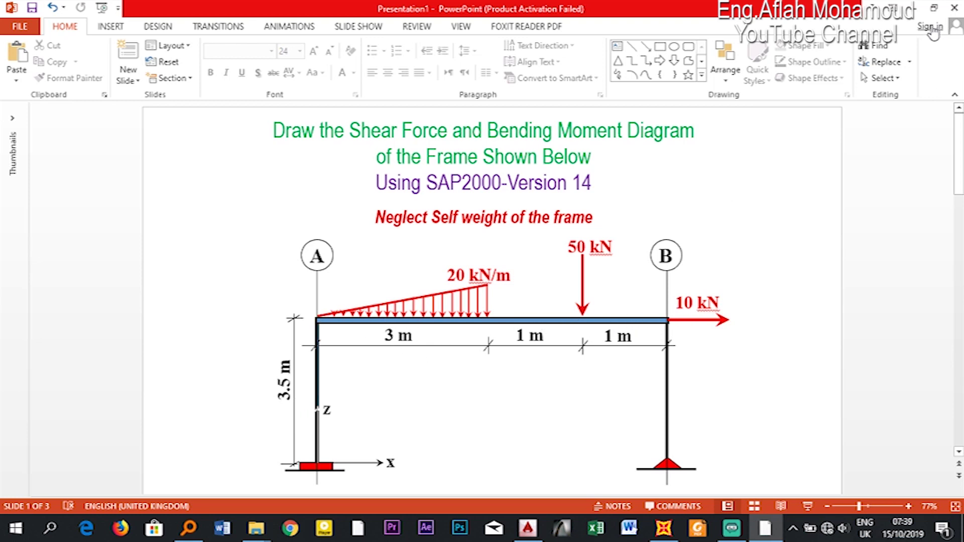
left_click(914, 8)
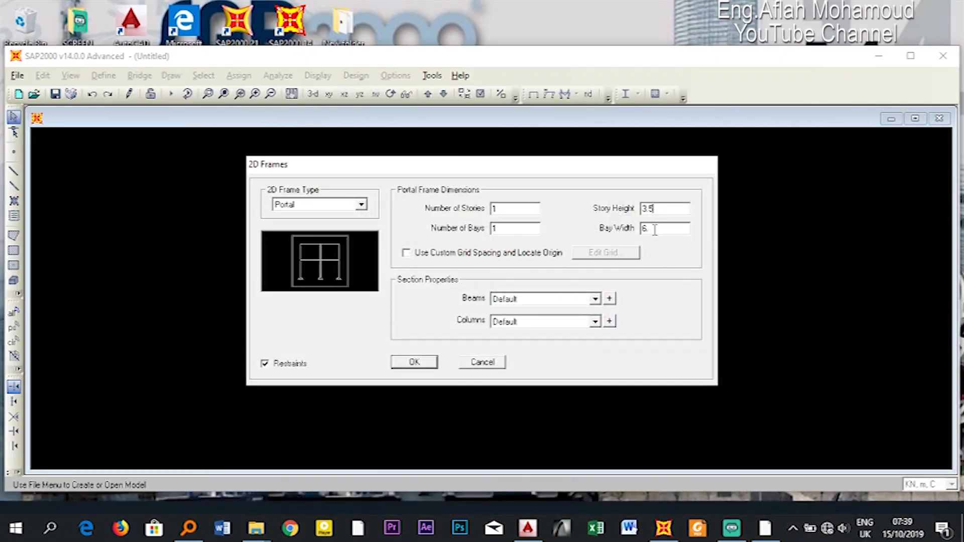
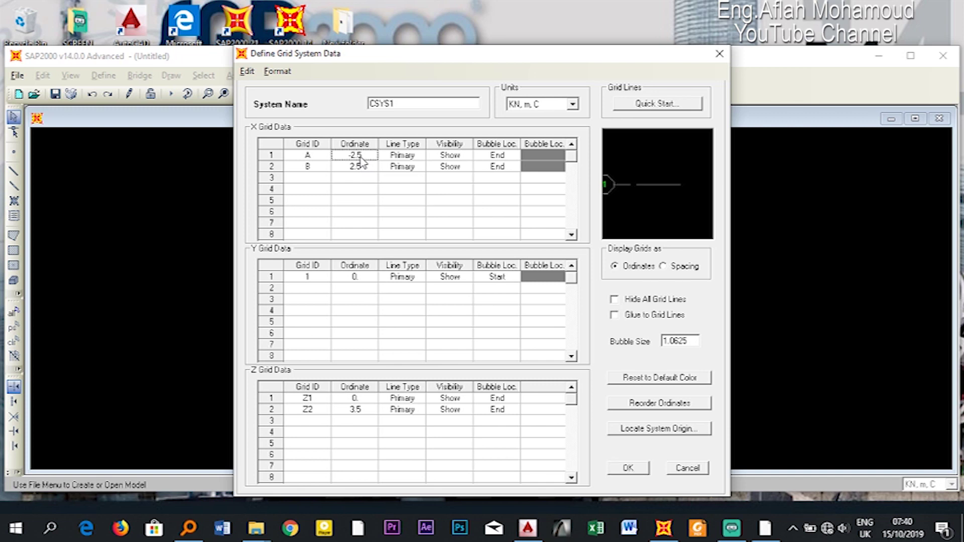
Step: Use custom grid spacing and set the X grid ordinates to 0 for line A and 5 for line B
left_click(361, 168)
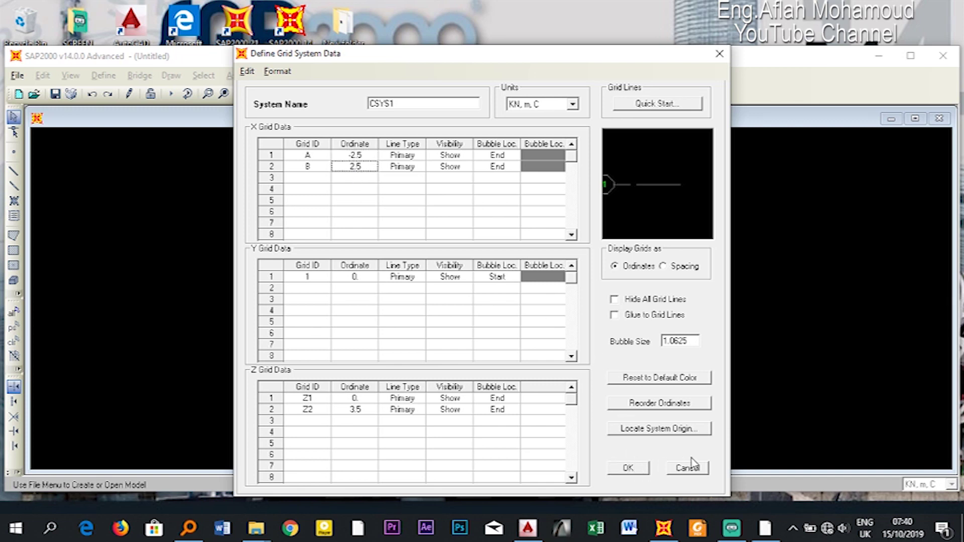
left_click(762, 533)
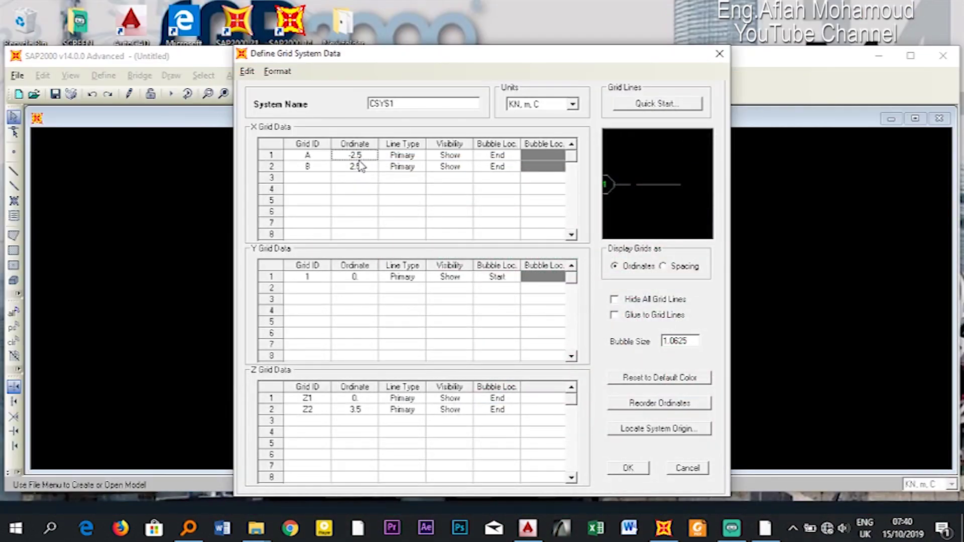
type("0")
key("Return")
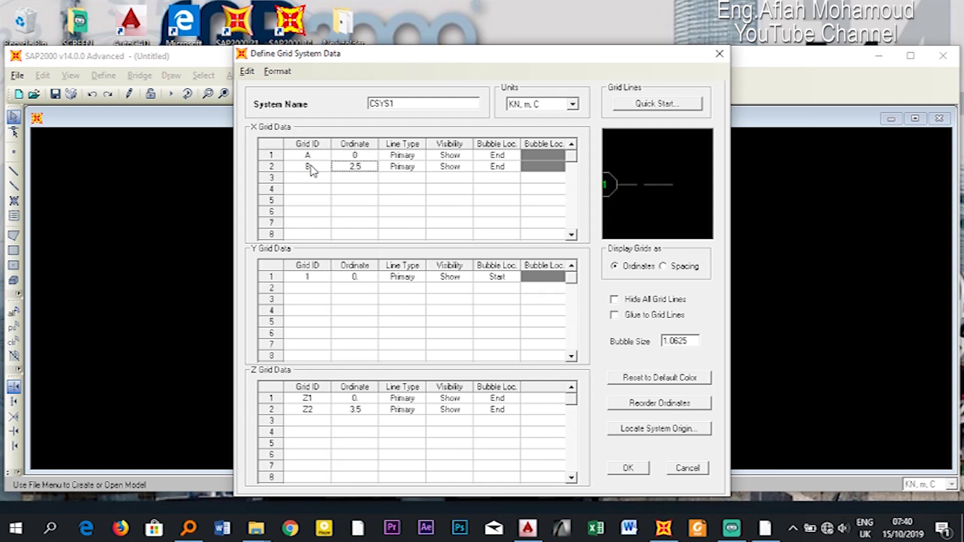
type("5")
key("Return")
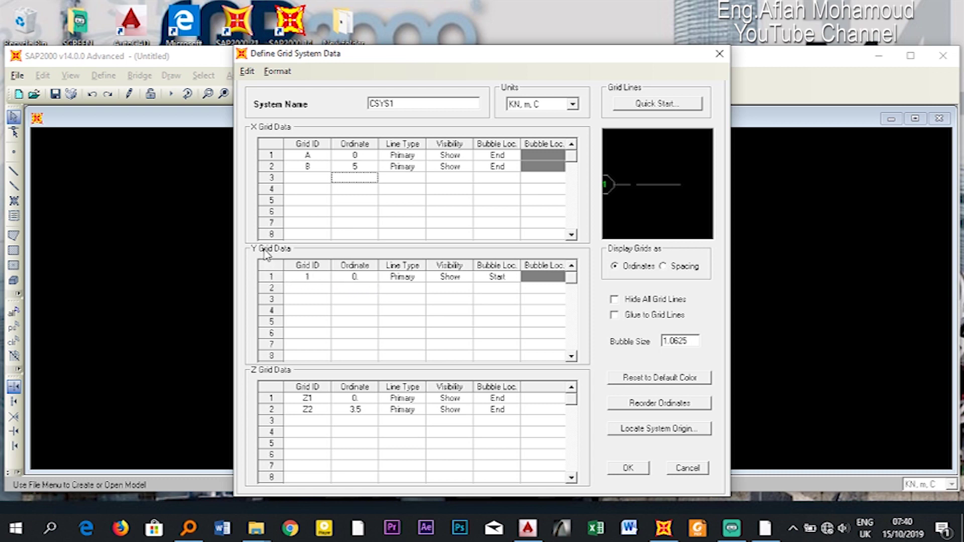
Step: Check the Y and Z grid data against the problem drawing, accept the grid, and generate the portal frame with default sections and restraints
left_click(307, 278)
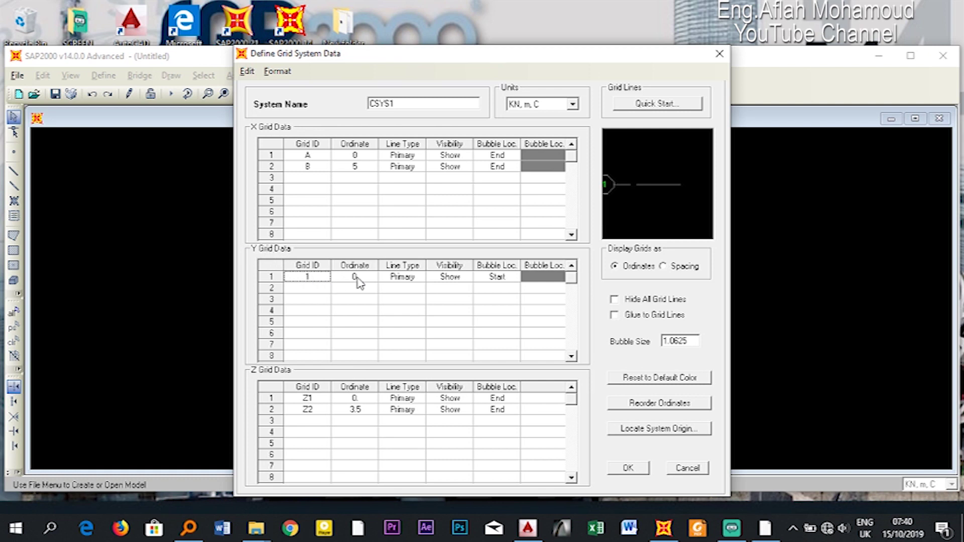
left_click(495, 279)
left_click_drag(492, 279, 307, 282)
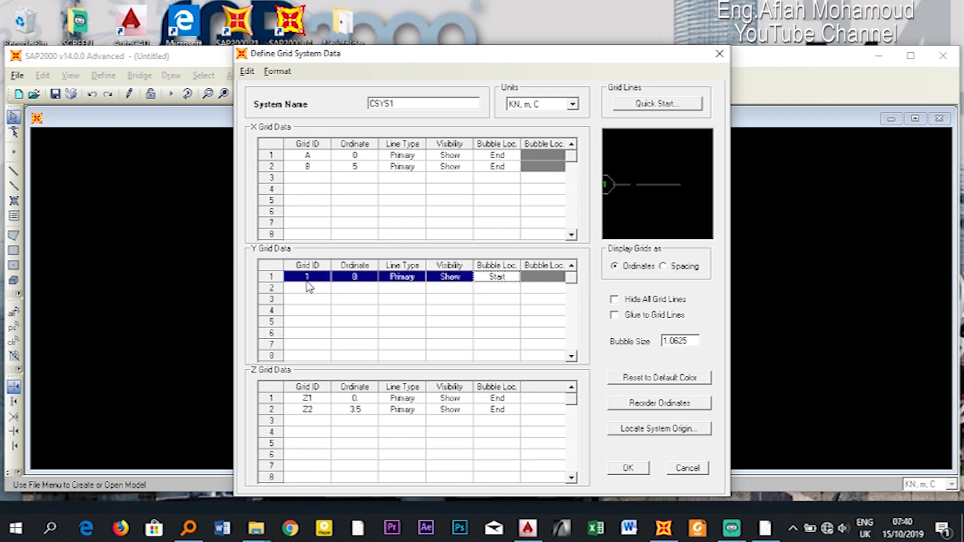
left_click(309, 400)
left_click(358, 400)
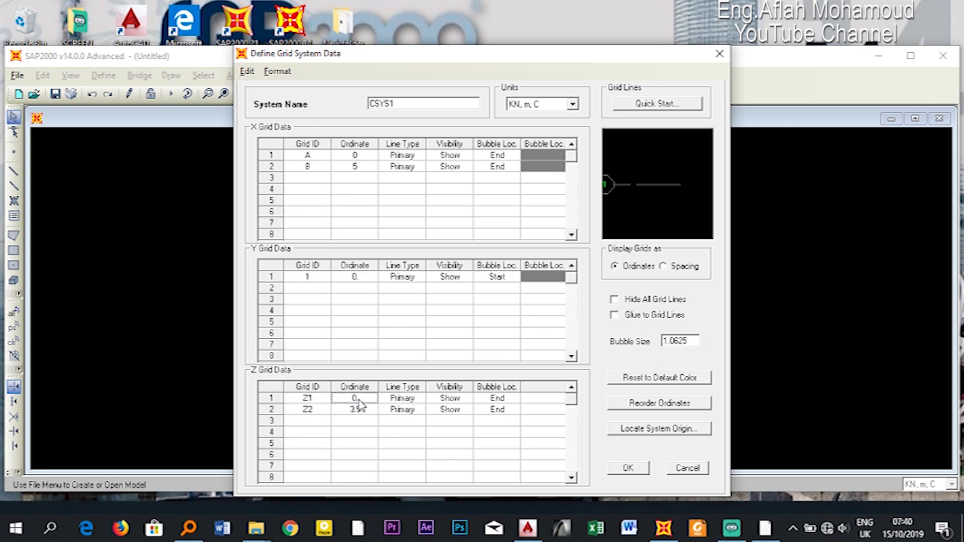
left_click(314, 411)
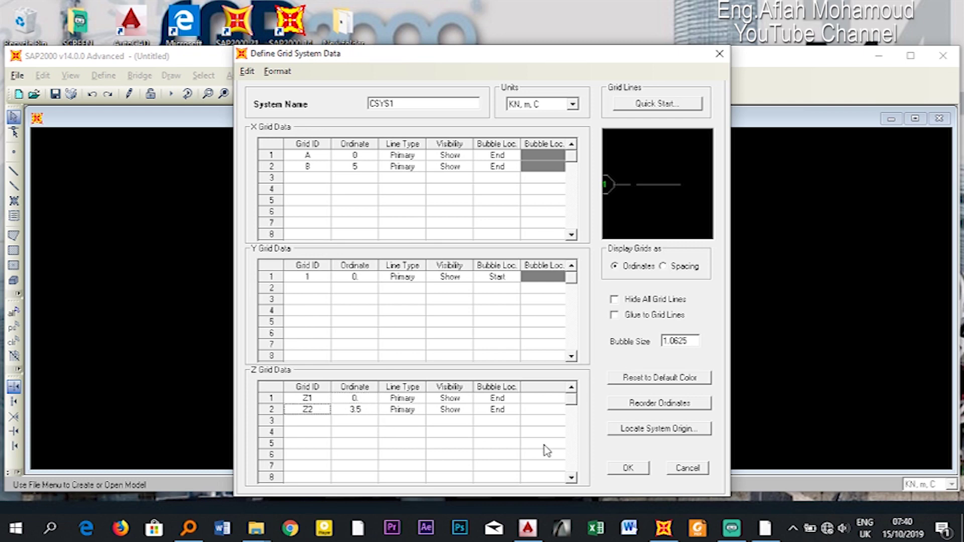
left_click(765, 528)
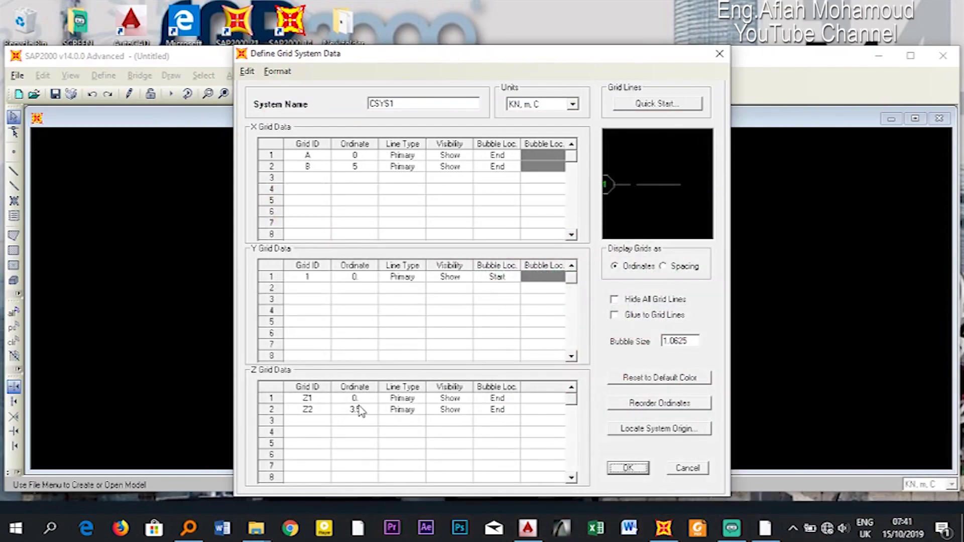
left_click(360, 409)
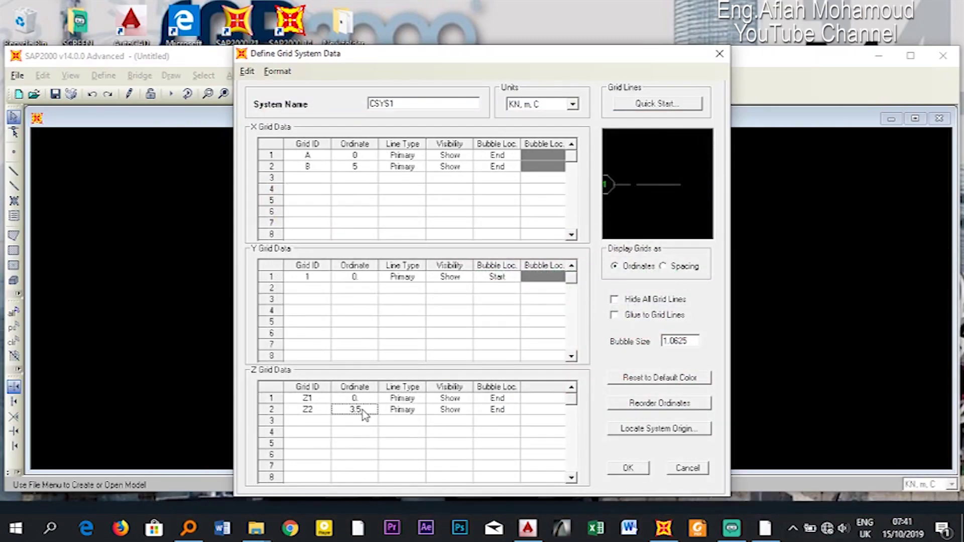
left_click(640, 467)
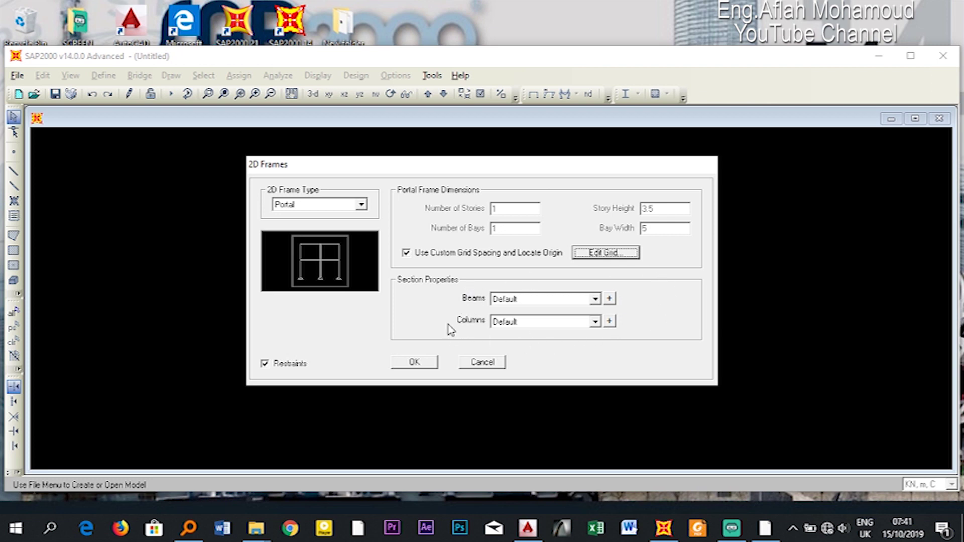
left_click(426, 364)
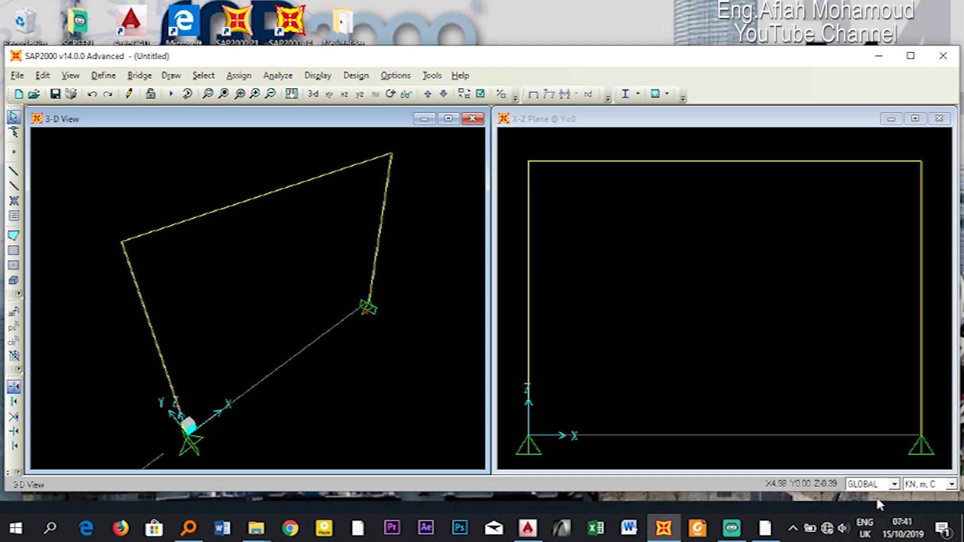
Step: Check the supports in the problem drawing and assign a fixed restraint to the base joint of column A
left_click(765, 528)
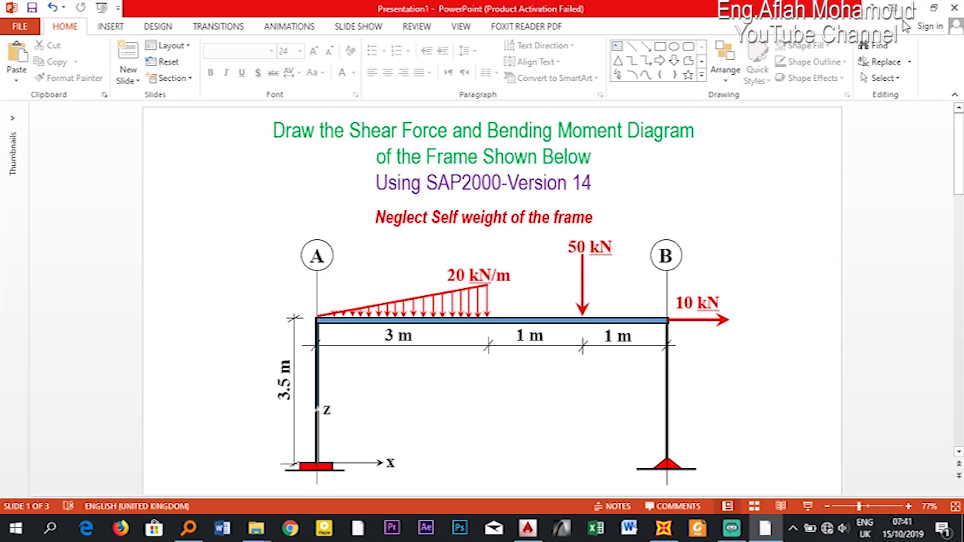
left_click(914, 8)
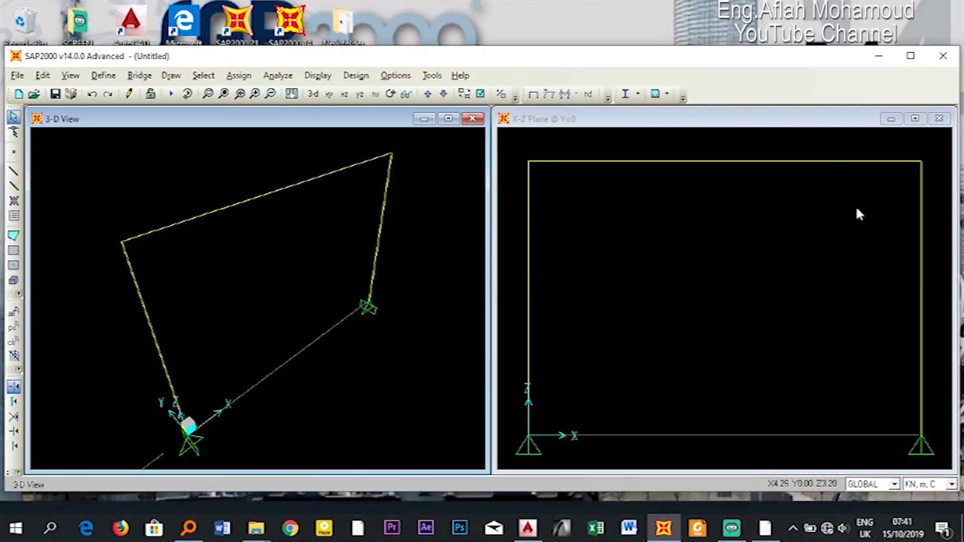
left_click(526, 436)
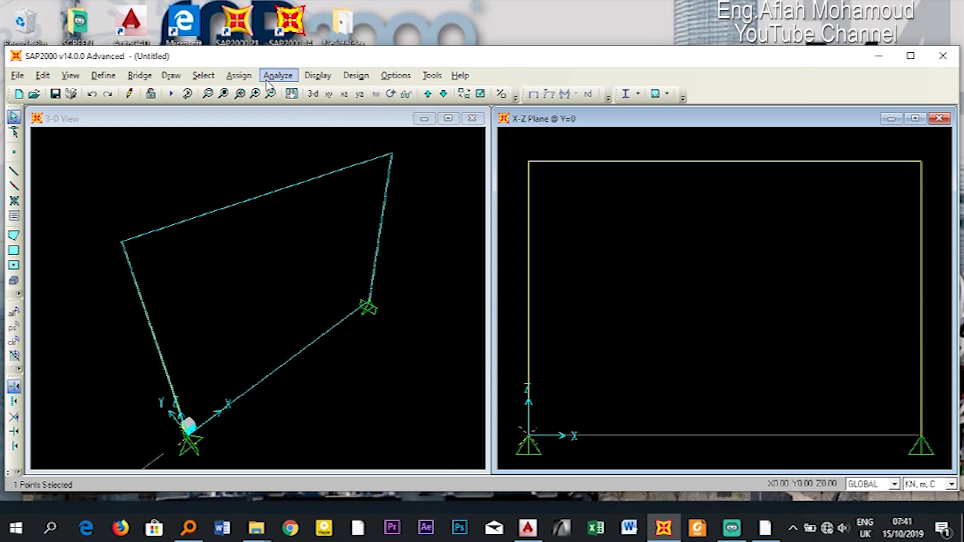
left_click(238, 76)
mouse_move(254, 96)
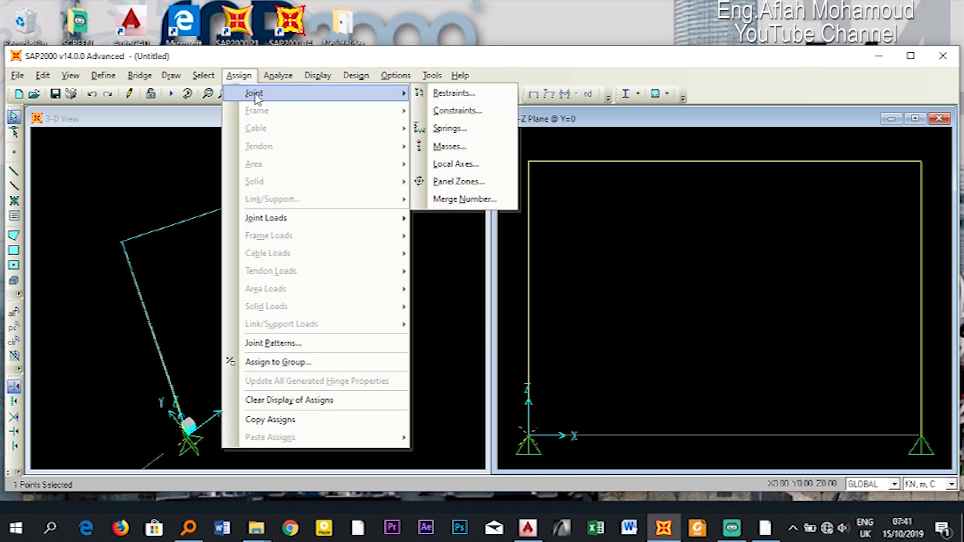
left_click(452, 93)
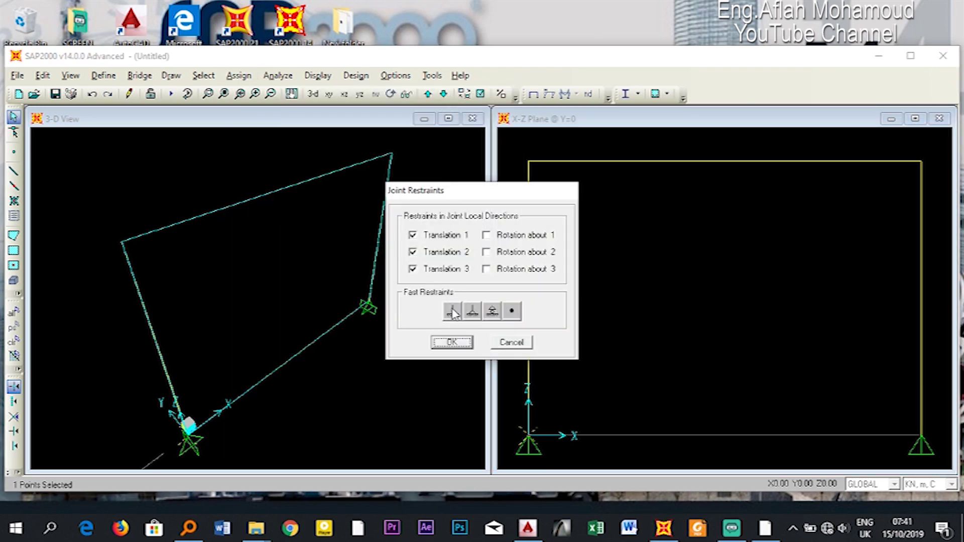
left_click(452, 312)
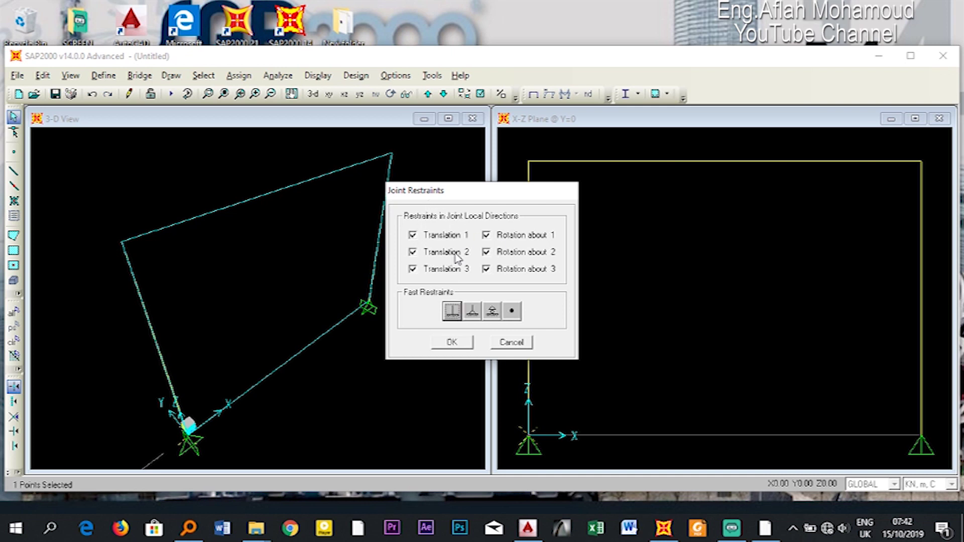
left_click(452, 343)
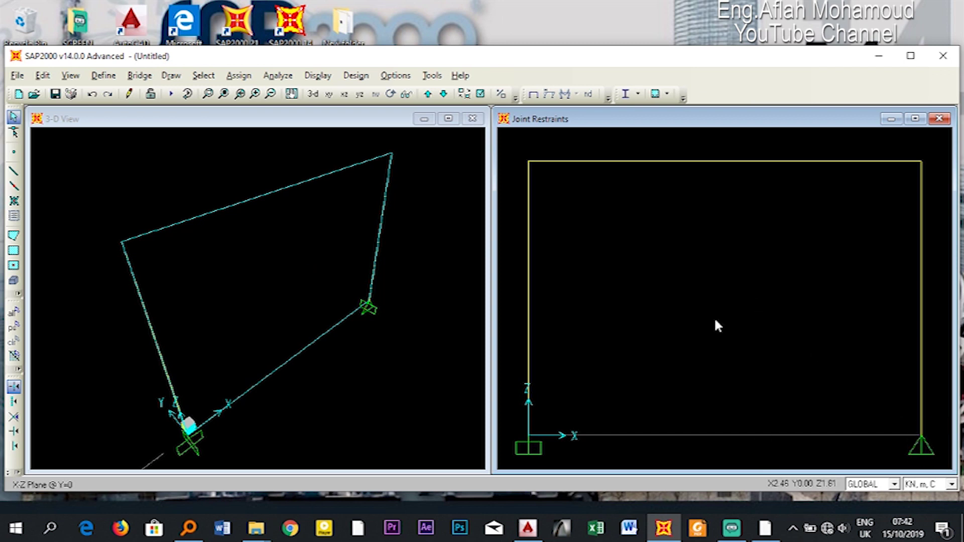
Step: Set the self weight multiplier of the DEAD load pattern to 0
left_click(104, 76)
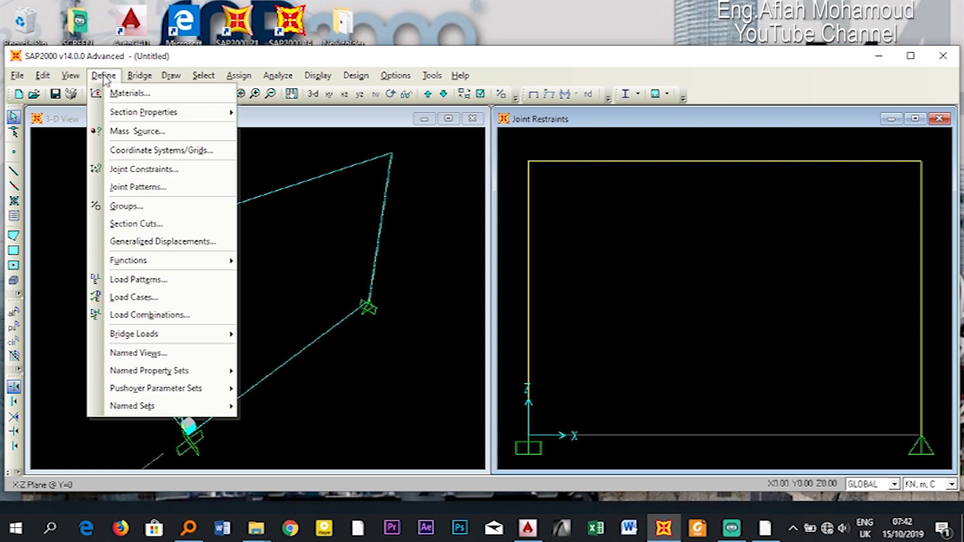
left_click(134, 281)
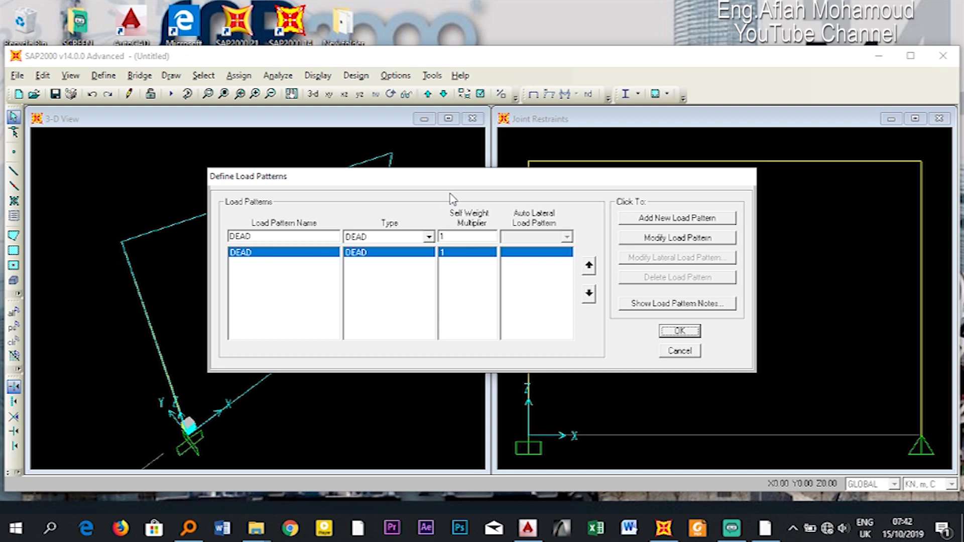
left_click_drag(495, 184, 378, 145)
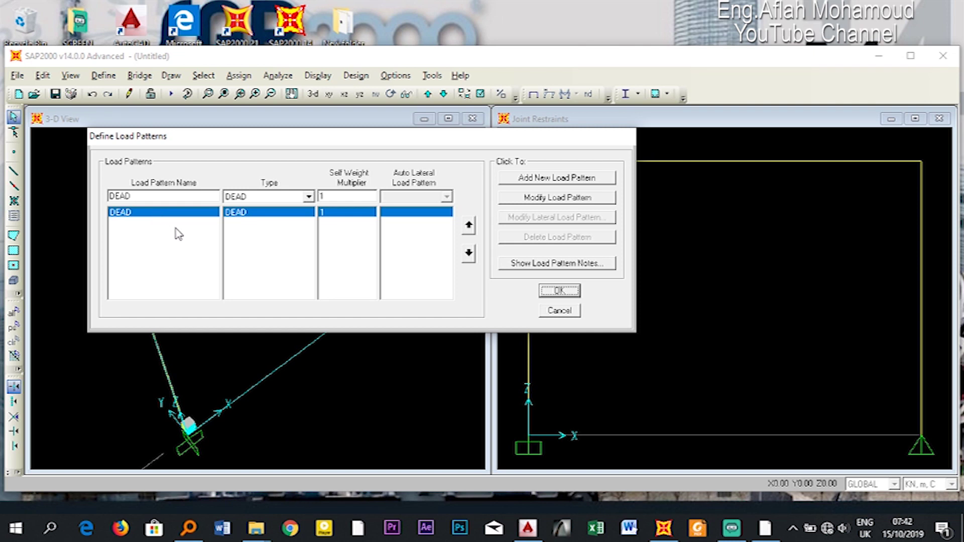
double_click(342, 197)
left_click(542, 199)
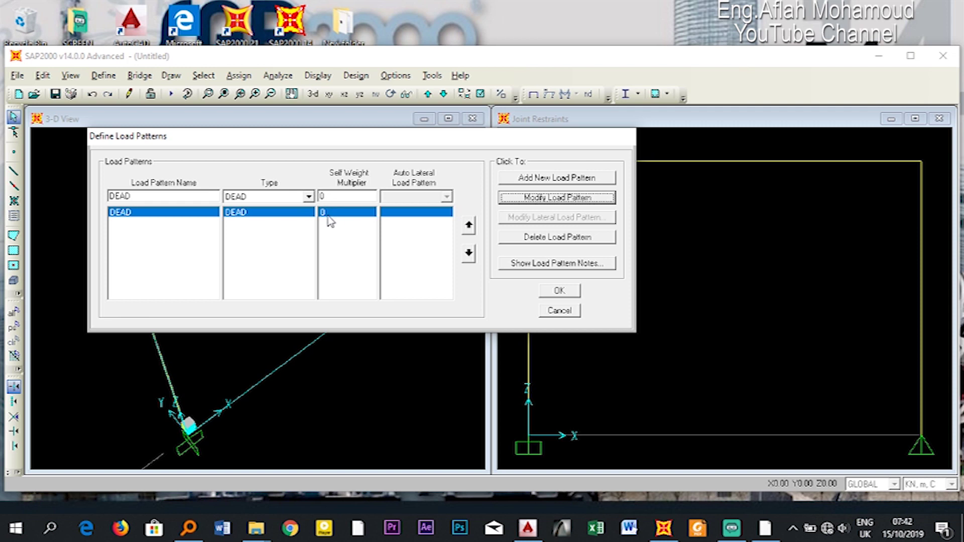
Step: Add a load pattern named APPLIED of type OTHER with a self weight multiplier of 0
double_click(147, 198)
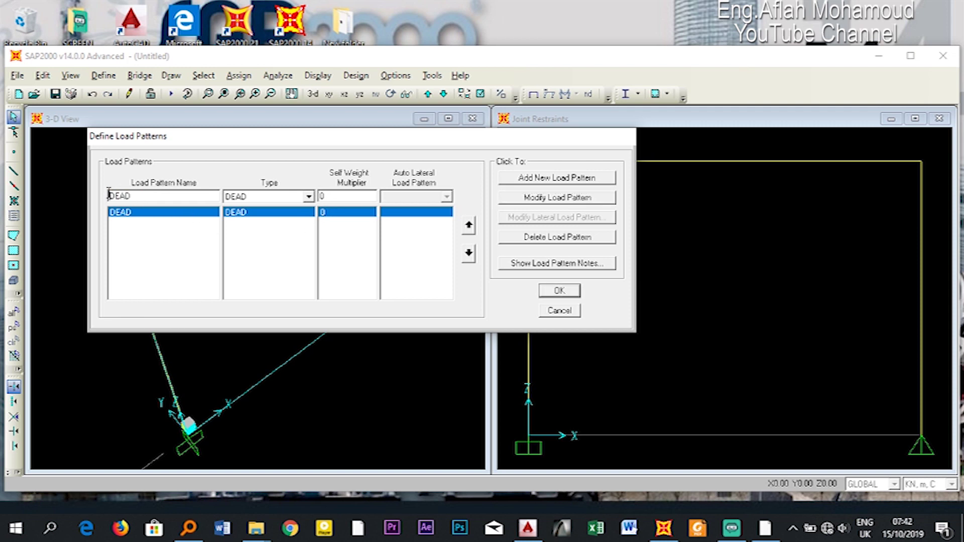
type("APPLIED")
left_click(290, 196)
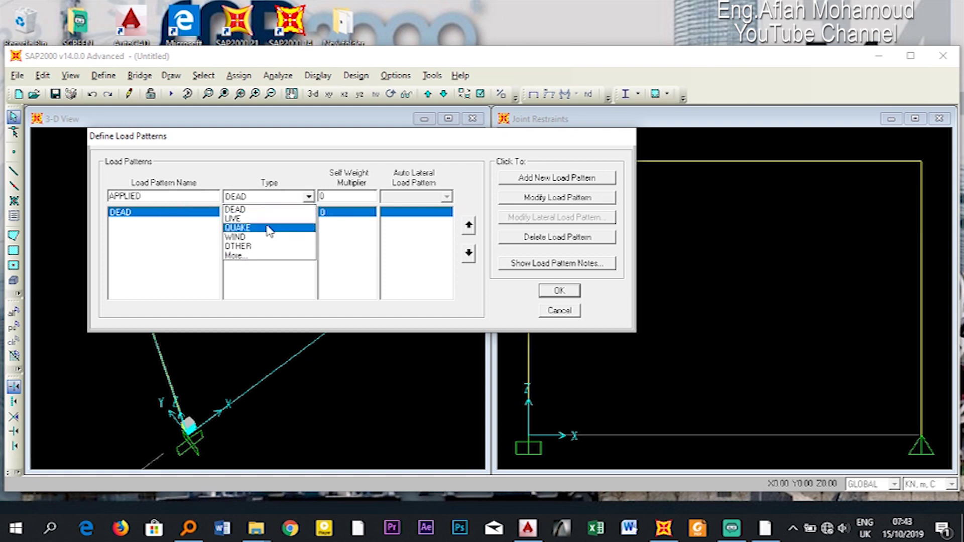
left_click(257, 247)
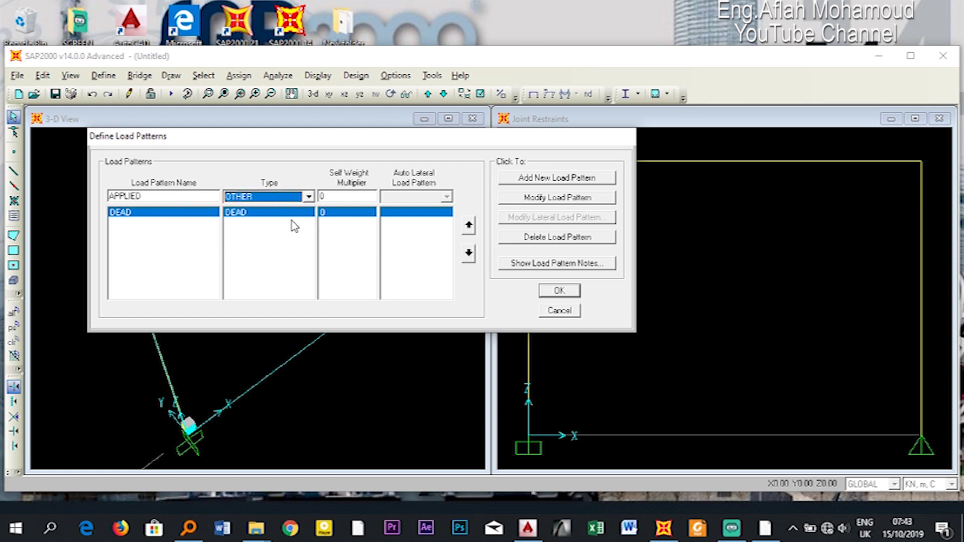
left_click(364, 197)
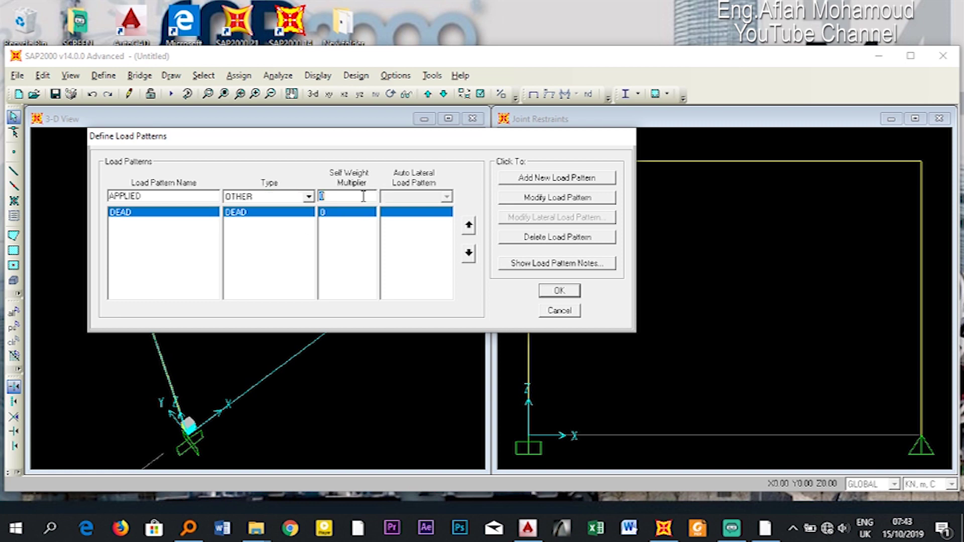
left_click(557, 179)
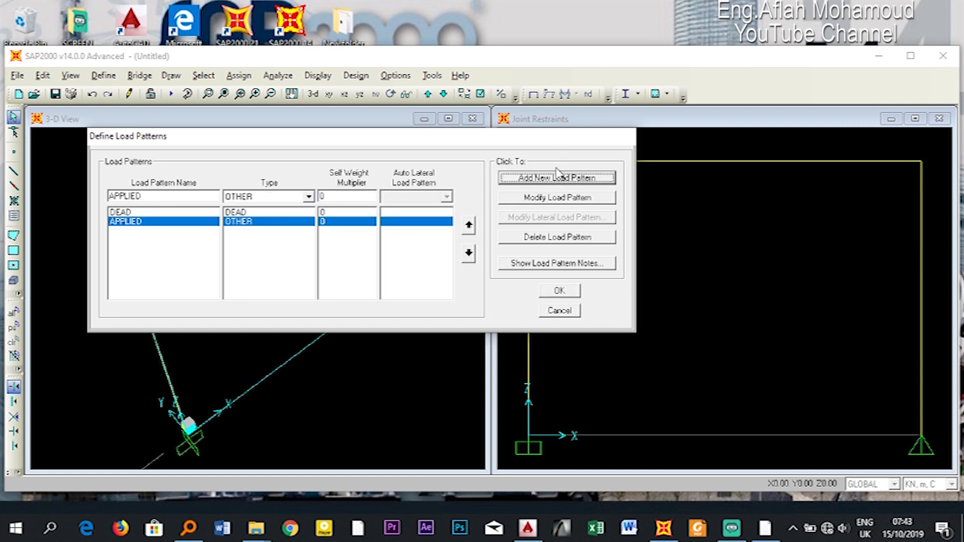
Step: Delete the DEAD load pattern and accept the load pattern definitions
left_click(122, 222)
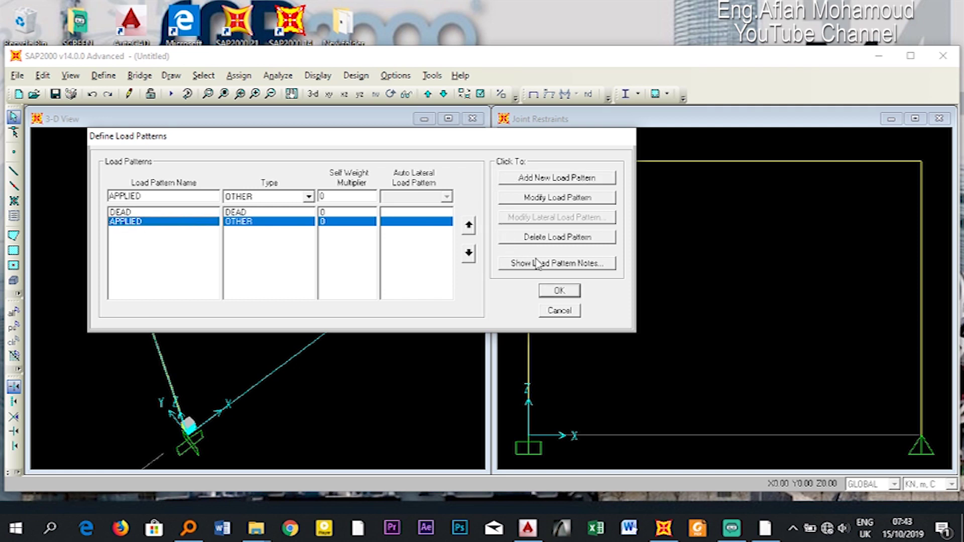
left_click(135, 212)
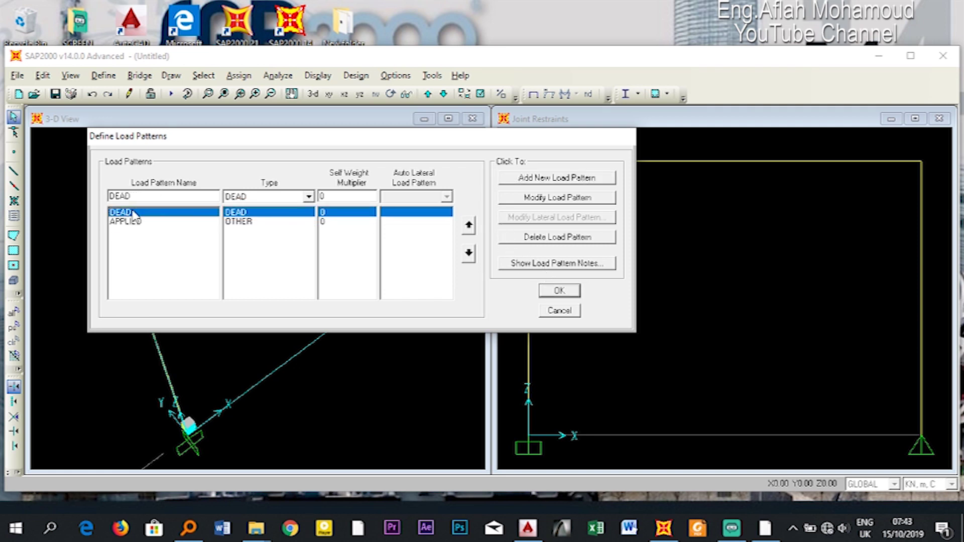
left_click(539, 238)
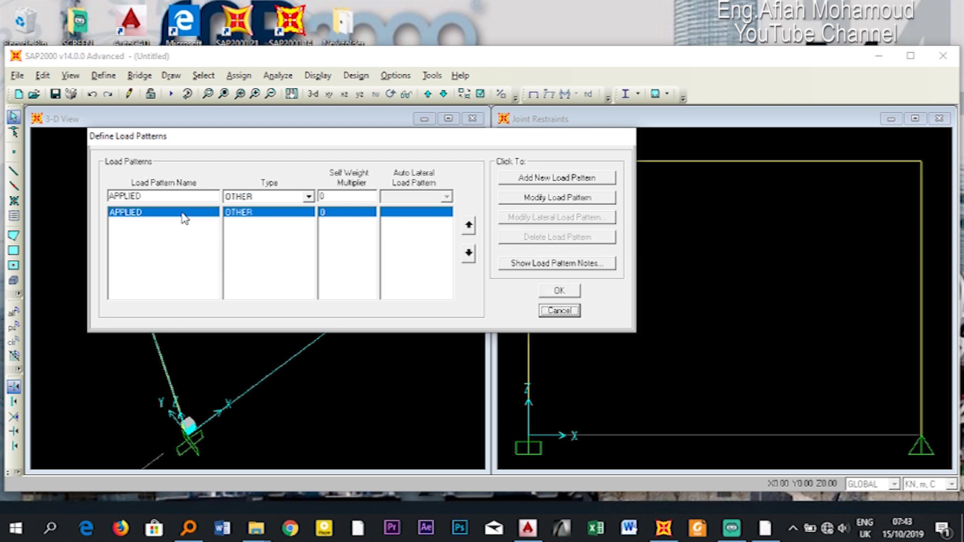
left_click(558, 292)
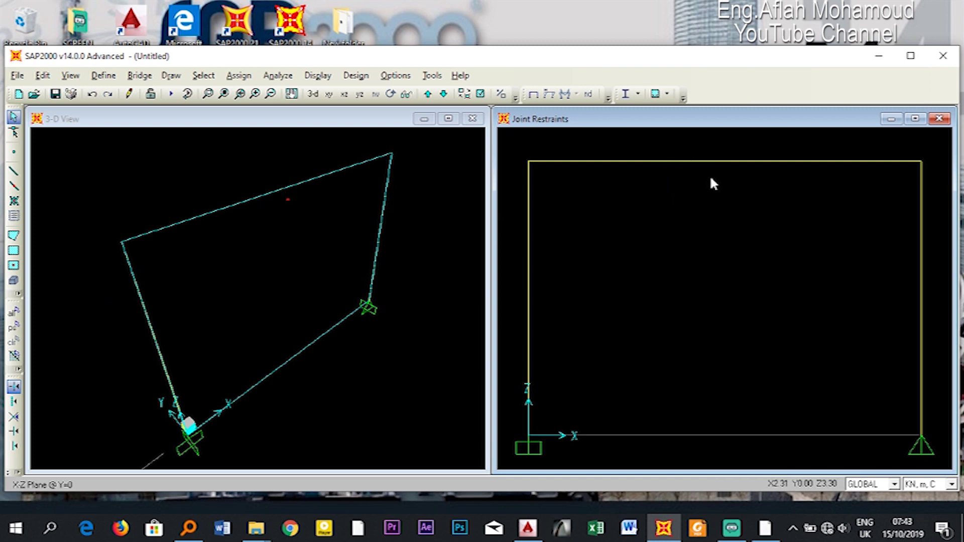
Step: Select the beam and set up a distributed gravity force on it in the APPLIED pattern, replacing existing loads
left_click_drag(758, 193, 709, 148)
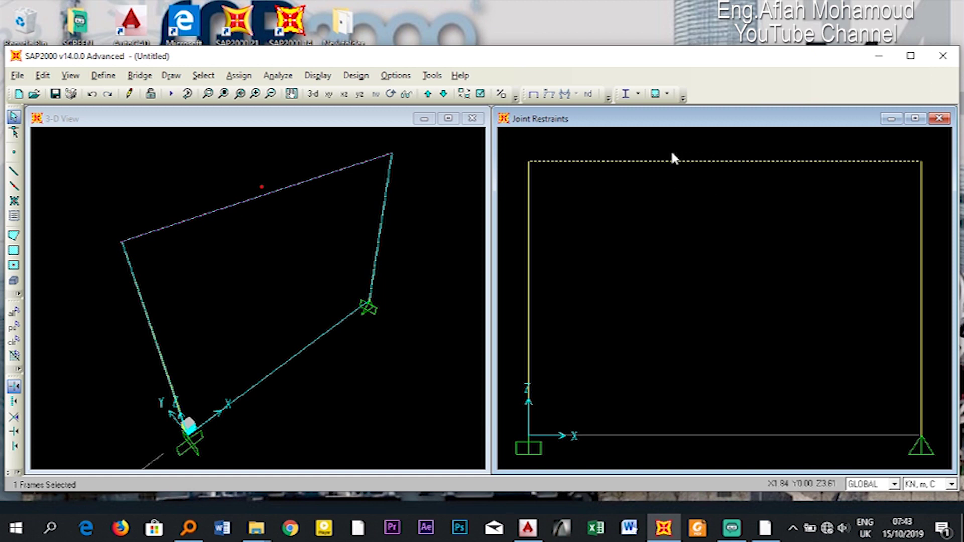
left_click(239, 75)
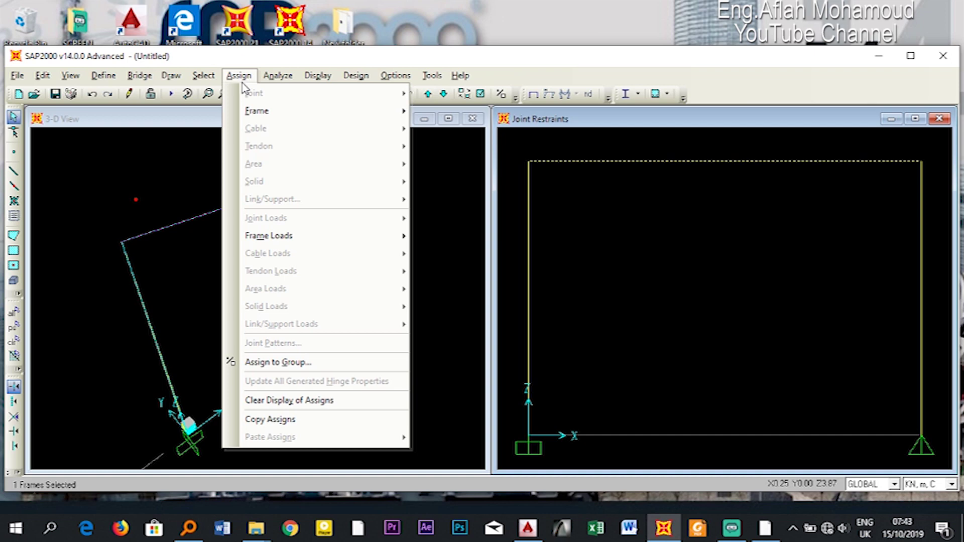
mouse_move(252, 243)
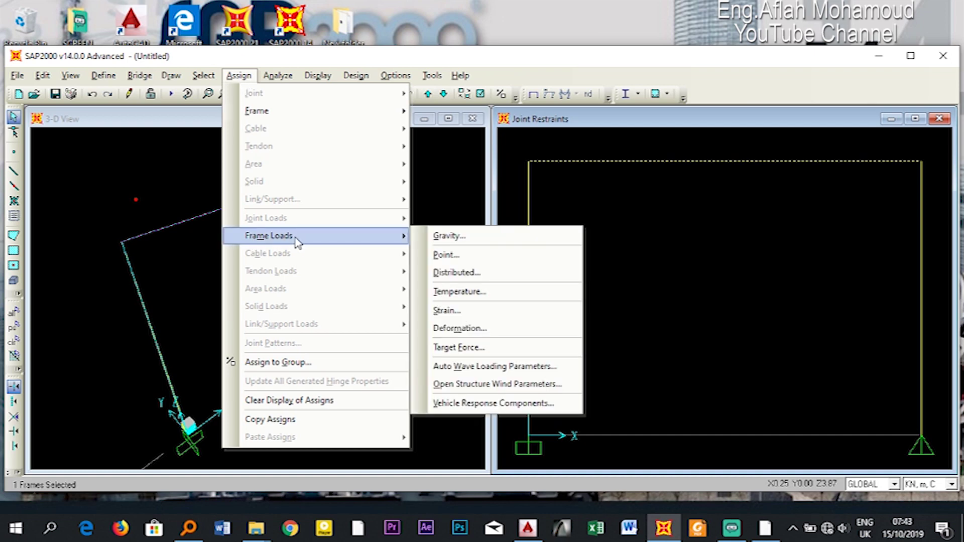
left_click(438, 274)
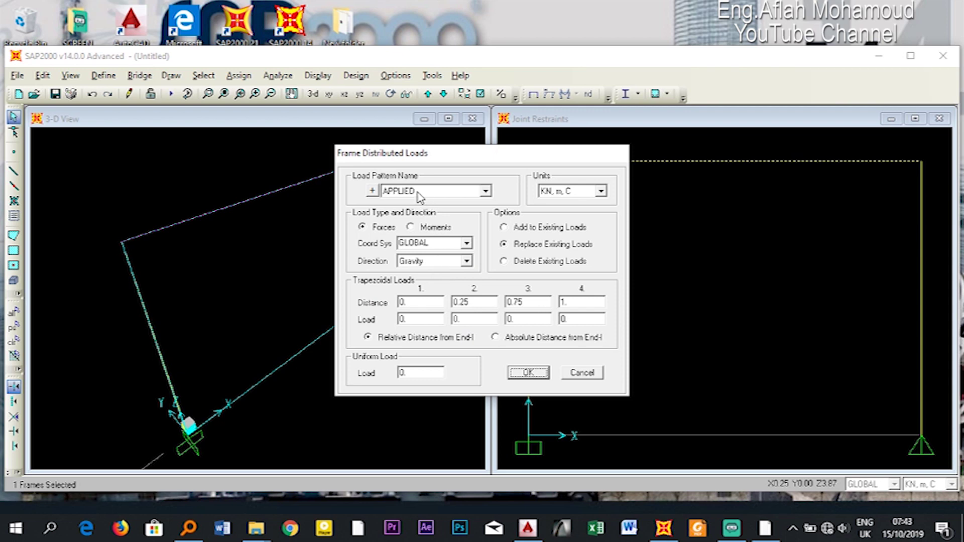
left_click(411, 196)
left_click(411, 197)
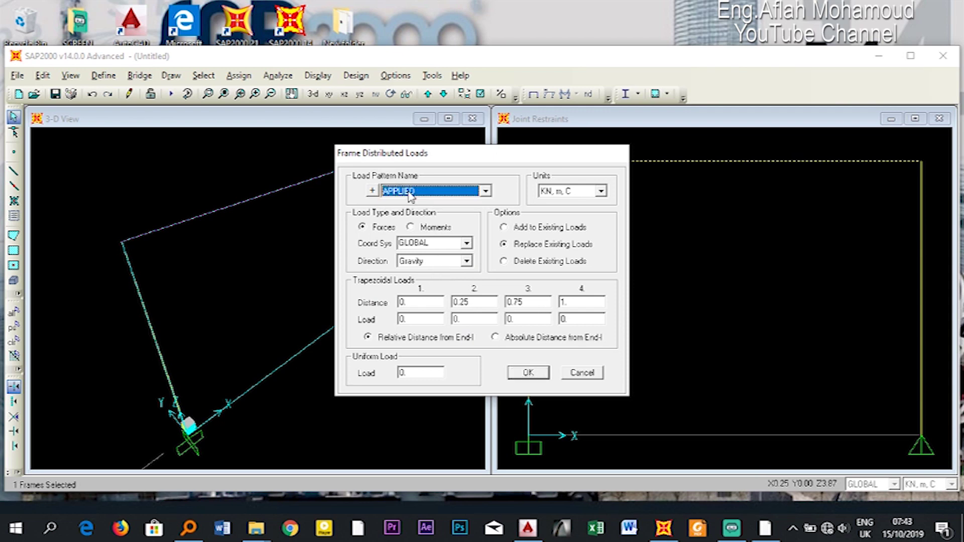
left_click(529, 247)
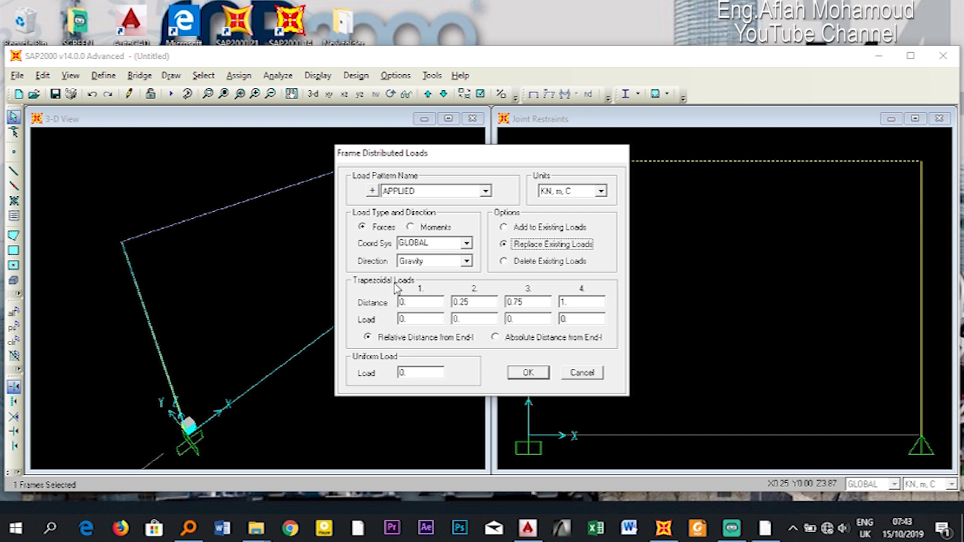
left_click_drag(519, 162, 371, 106)
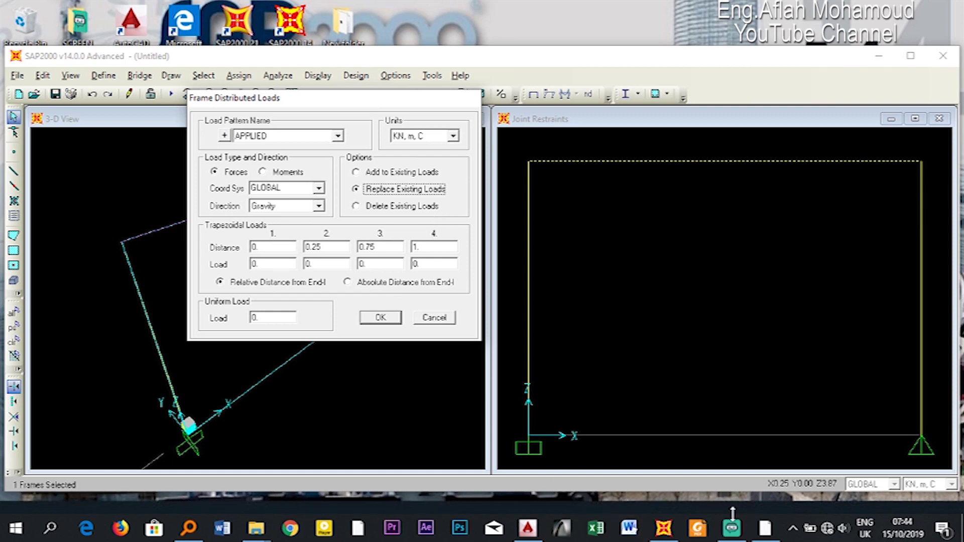
Step: Using absolute distances from End-I, assign the beam a triangular load from 0 at 0 m to 20 kN/m at 3 m
left_click(766, 532)
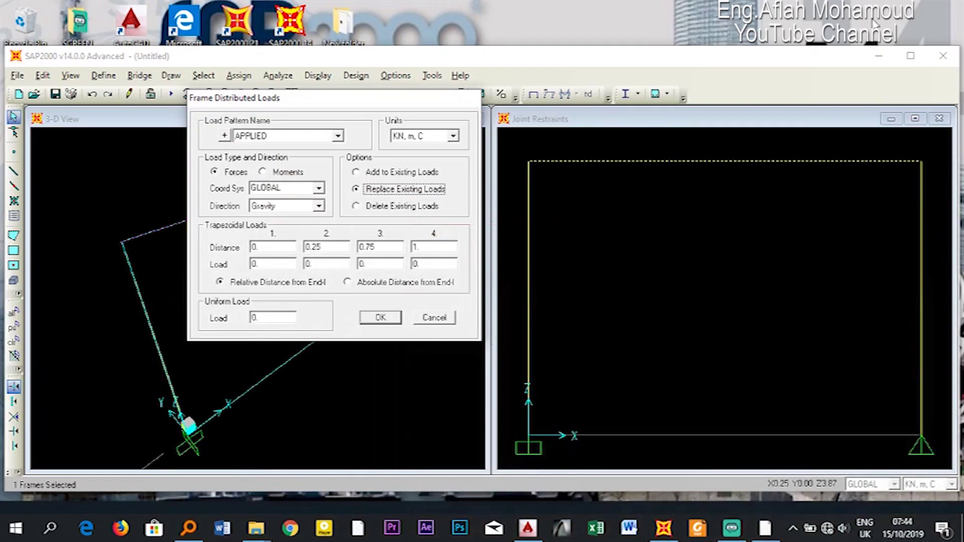
left_click(914, 8)
left_click(348, 283)
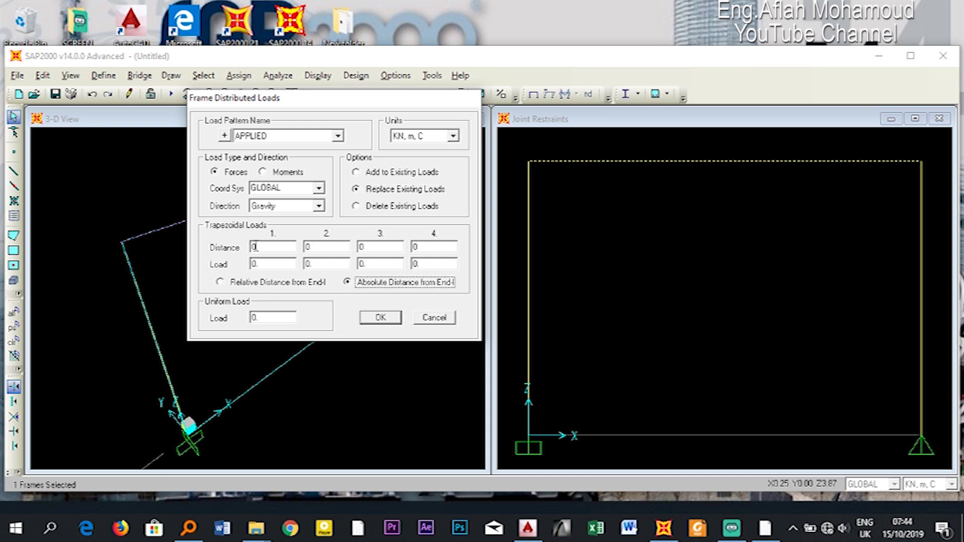
double_click(254, 247)
double_click(264, 262)
double_click(316, 247)
type("3")
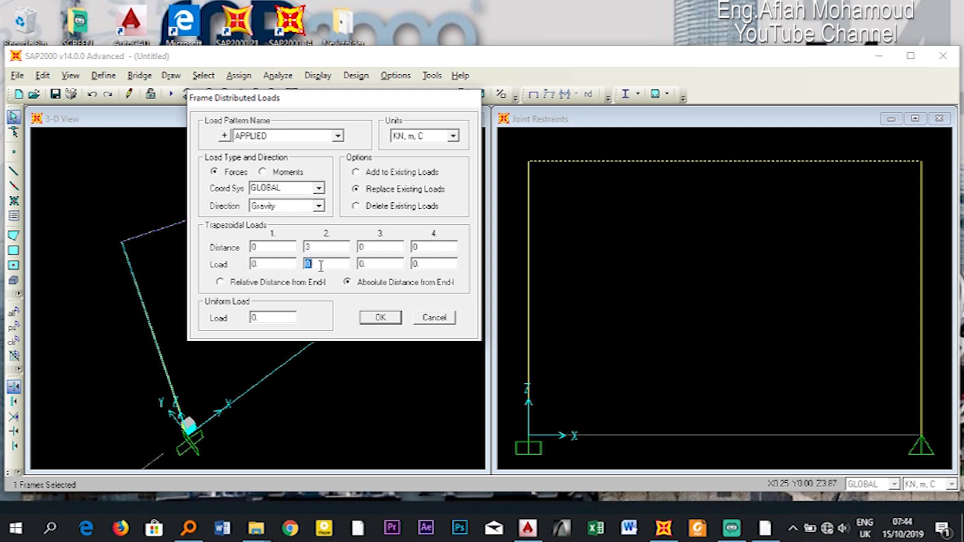
type("2")
left_click(382, 318)
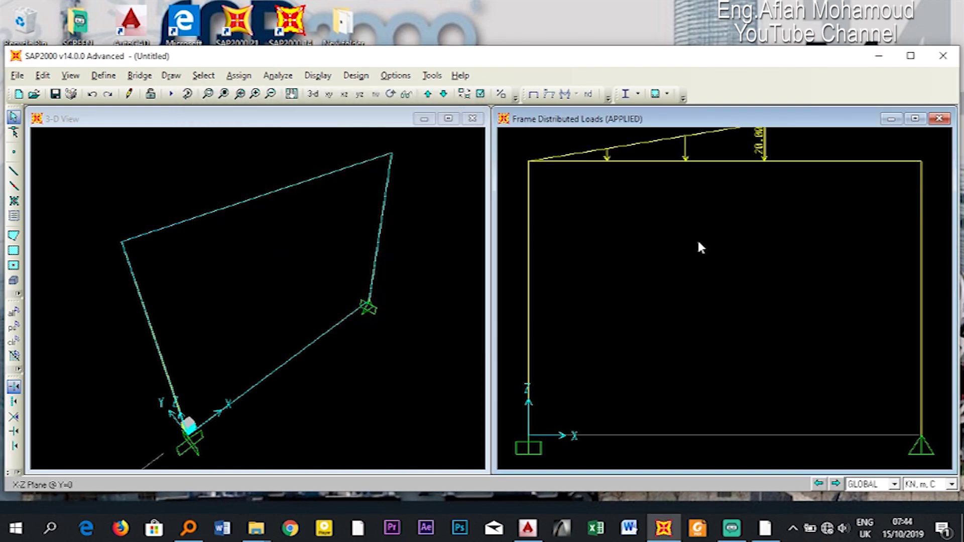
Step: Select the beam and set up a gravity point force in the APPLIED pattern, using absolute distances from End-I and adding to existing loads
left_click(269, 94)
left_click(270, 94)
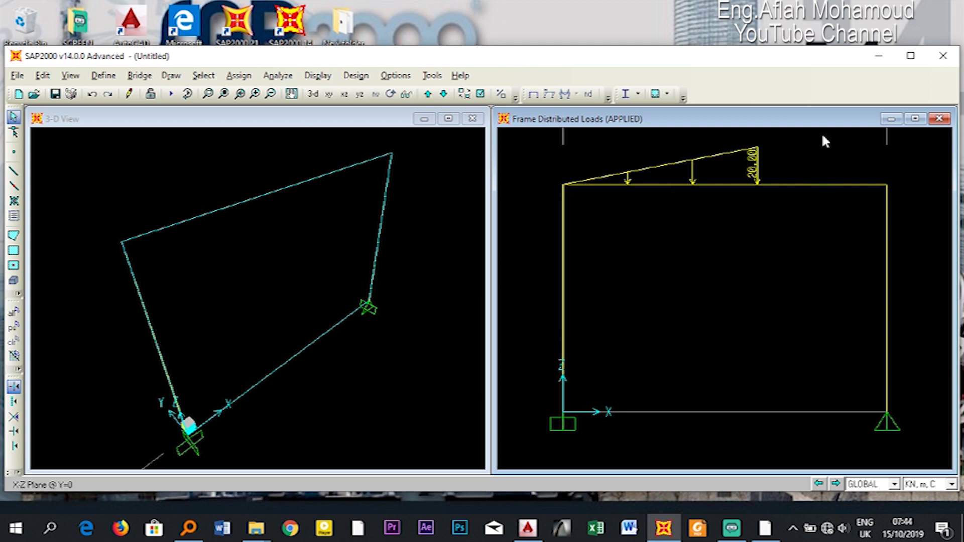
left_click_drag(810, 149, 810, 149)
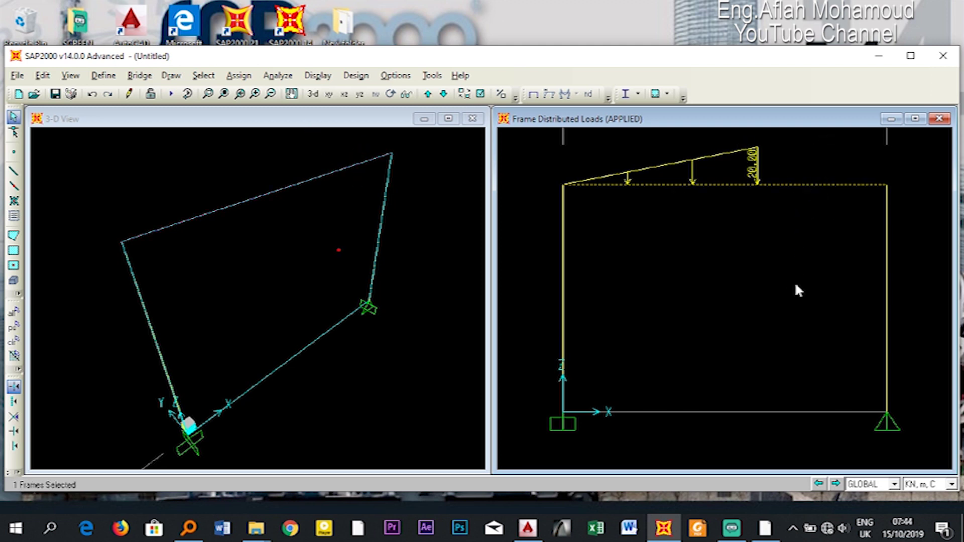
left_click(239, 75)
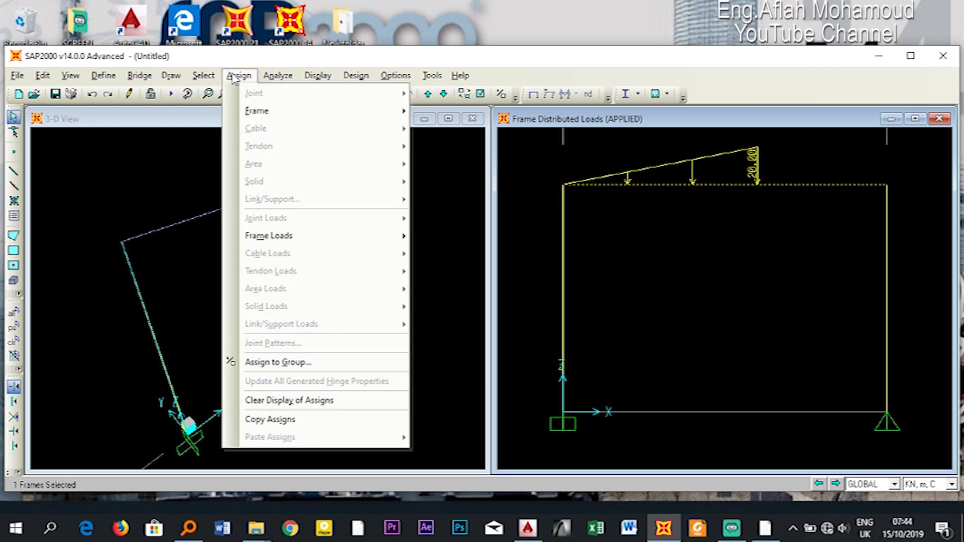
mouse_move(249, 234)
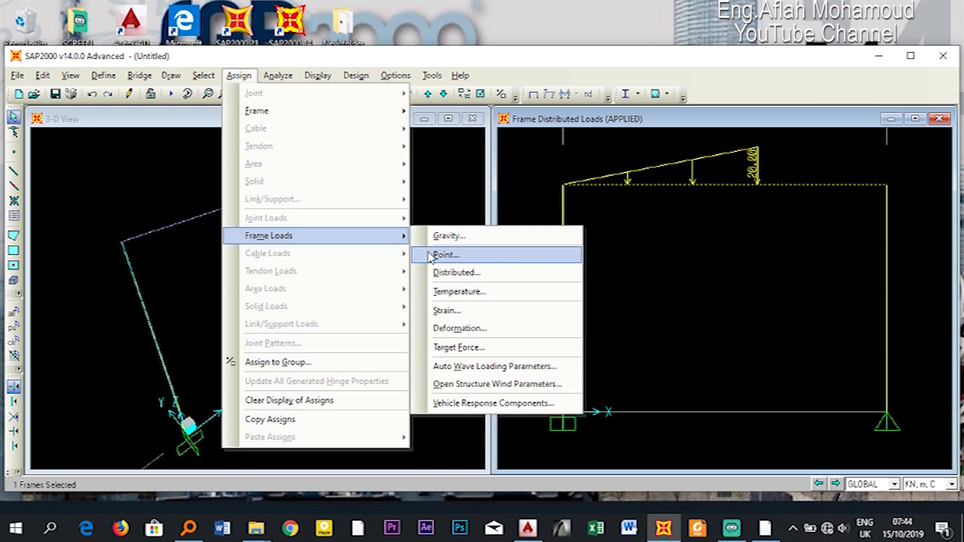
left_click(447, 256)
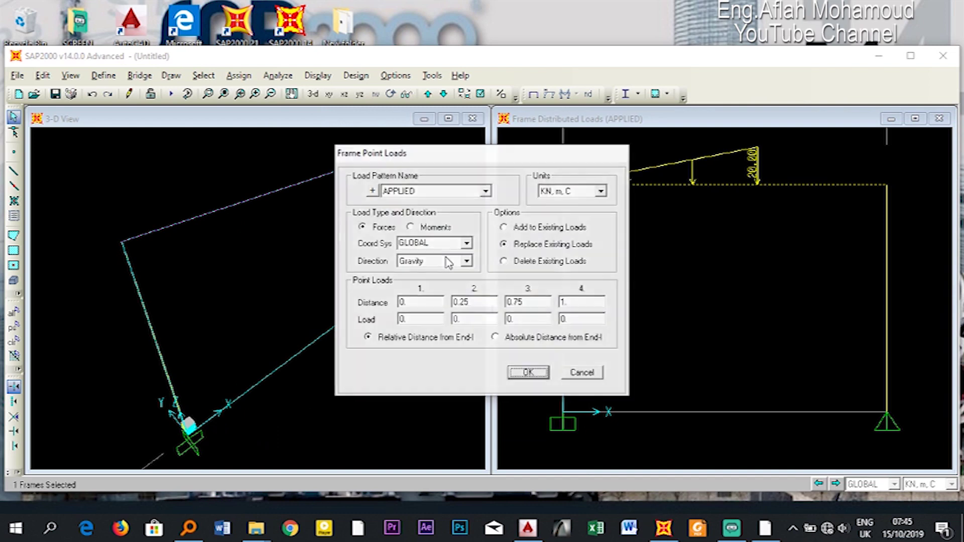
left_click(765, 529)
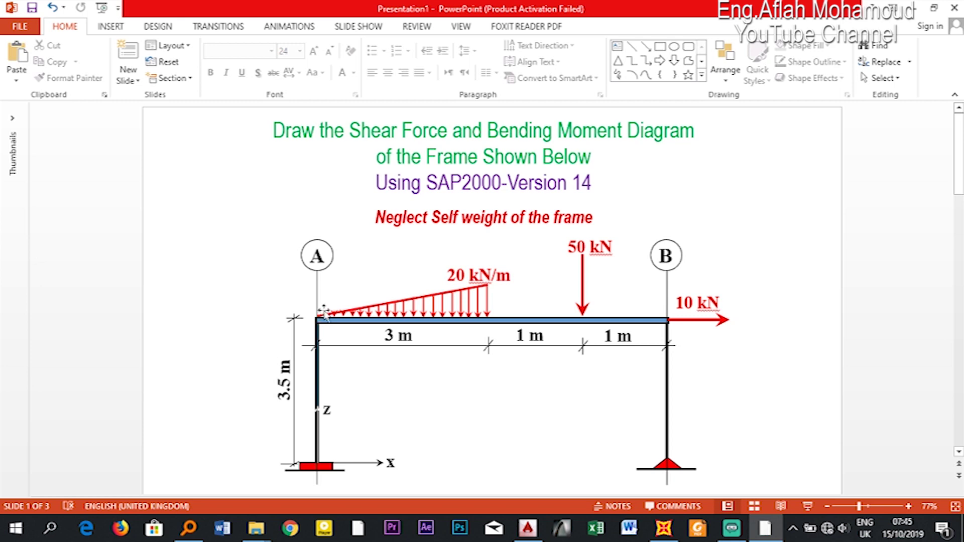
left_click(915, 10)
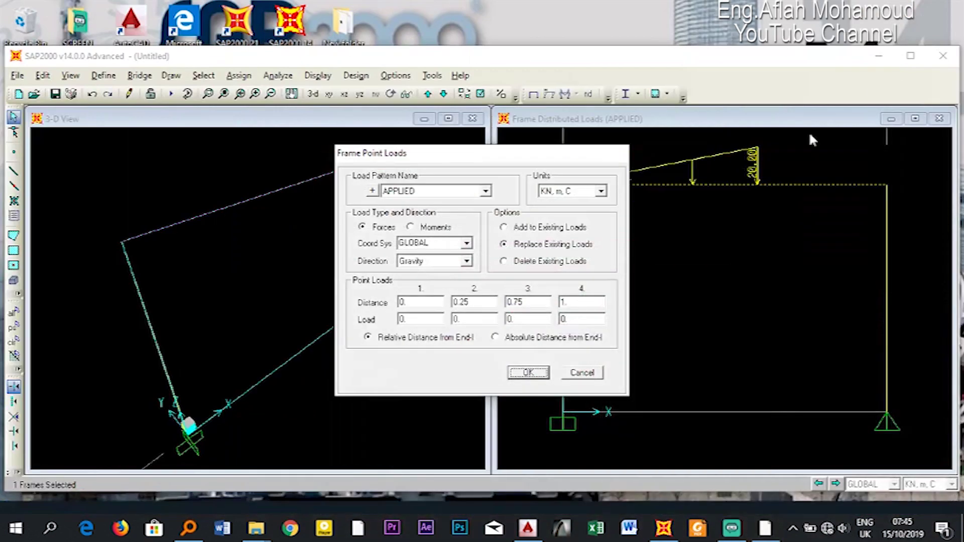
left_click(519, 343)
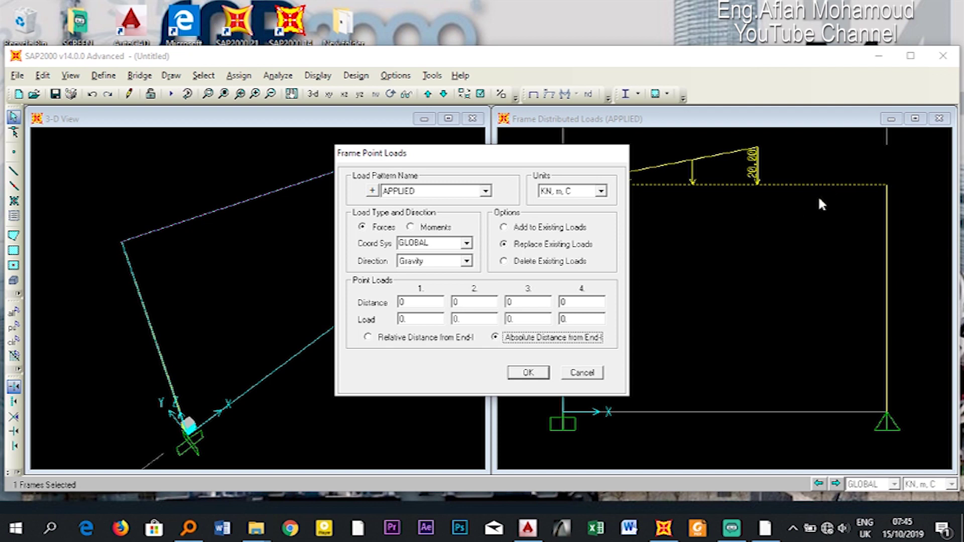
left_click(533, 230)
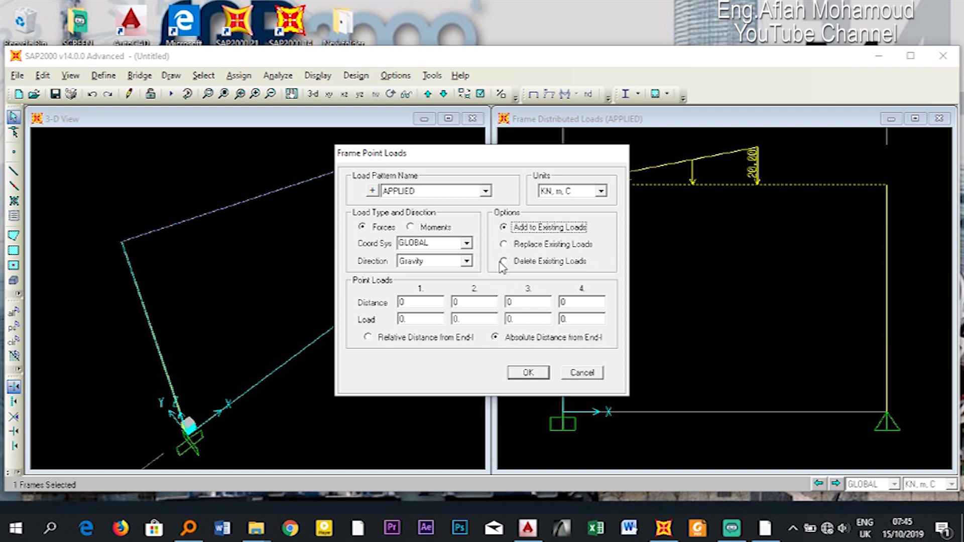
Step: Assign the beam a 50 kN point load at an absolute distance of 4 m from End-I
left_click(527, 340)
double_click(414, 302)
type("4")
left_click(764, 531)
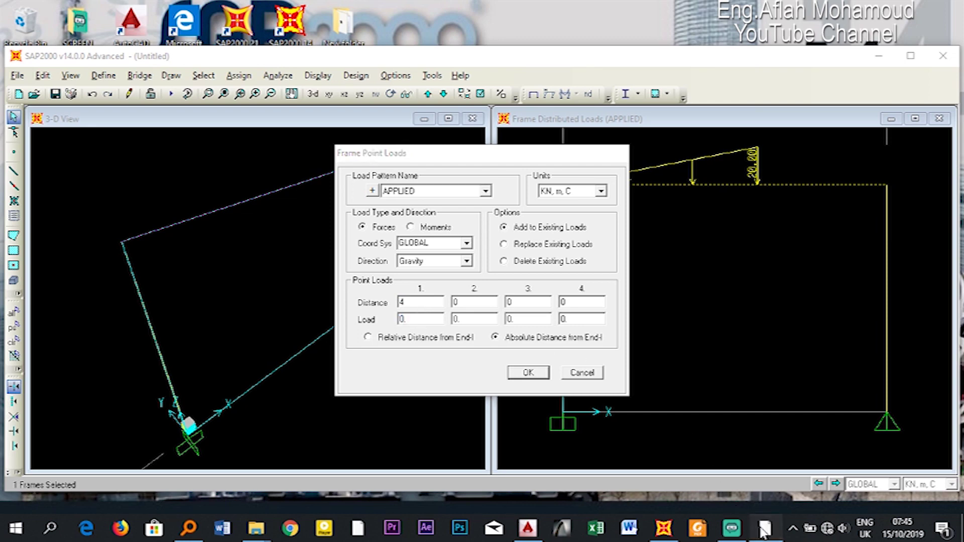
left_click(764, 531)
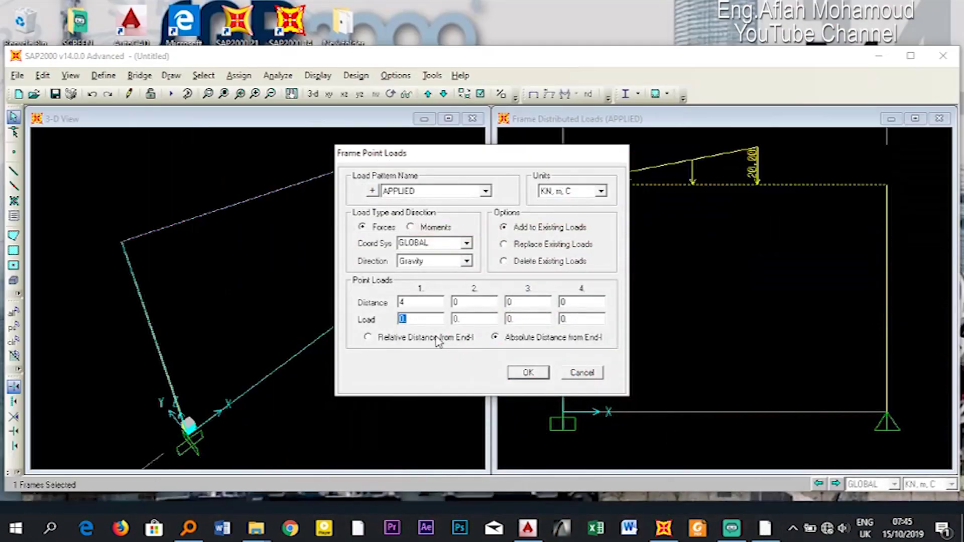
type("50")
left_click(528, 372)
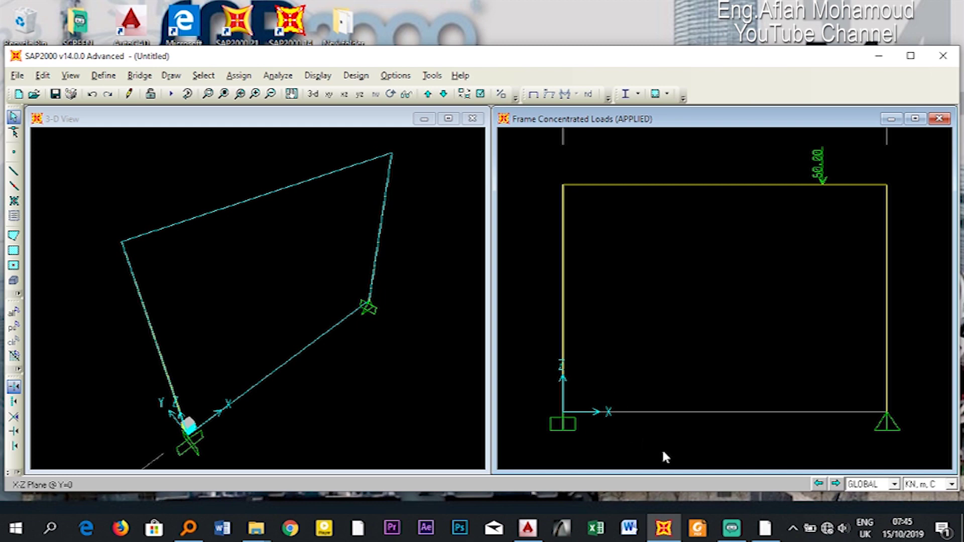
Step: Select the joint where the beam meets the pinned column and set up joint forces on it in the APPLIED load pattern
left_click(765, 529)
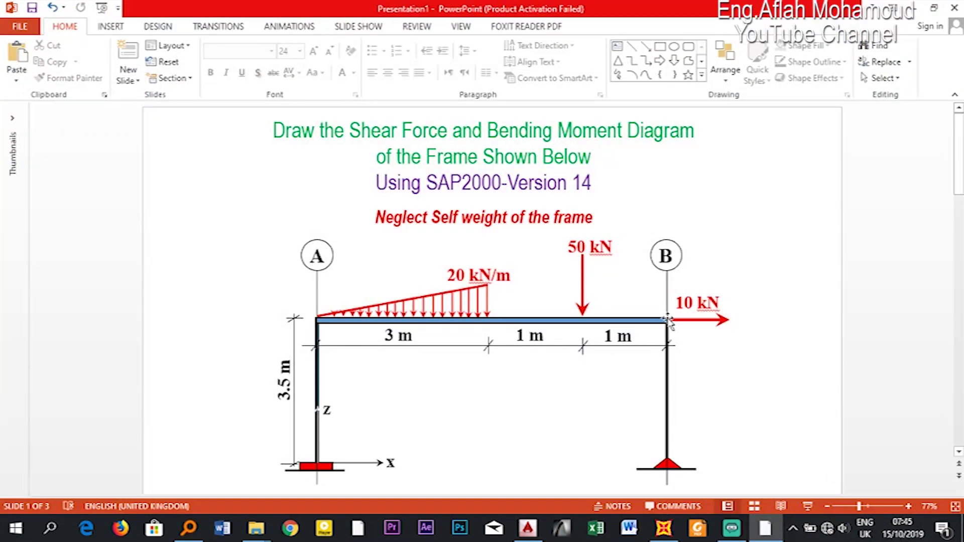
left_click(915, 8)
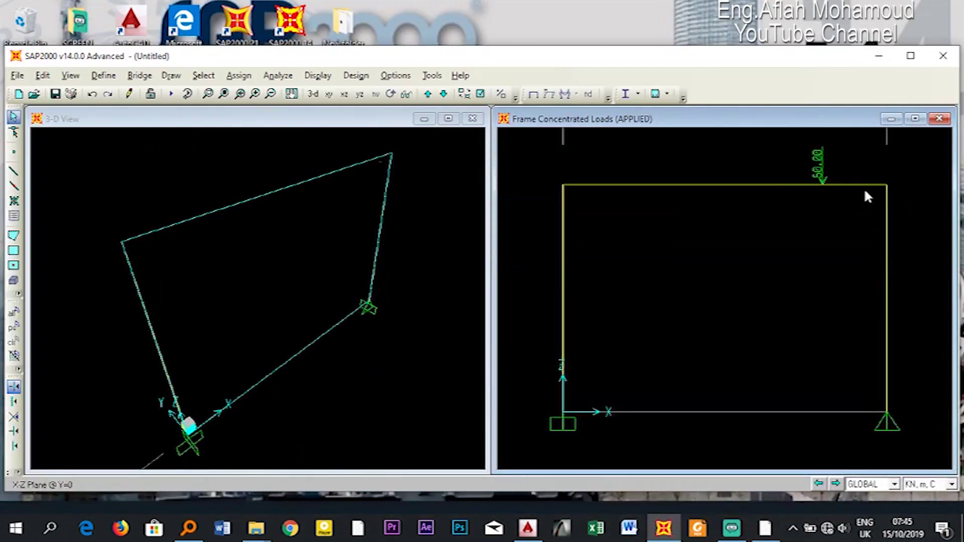
left_click(888, 186)
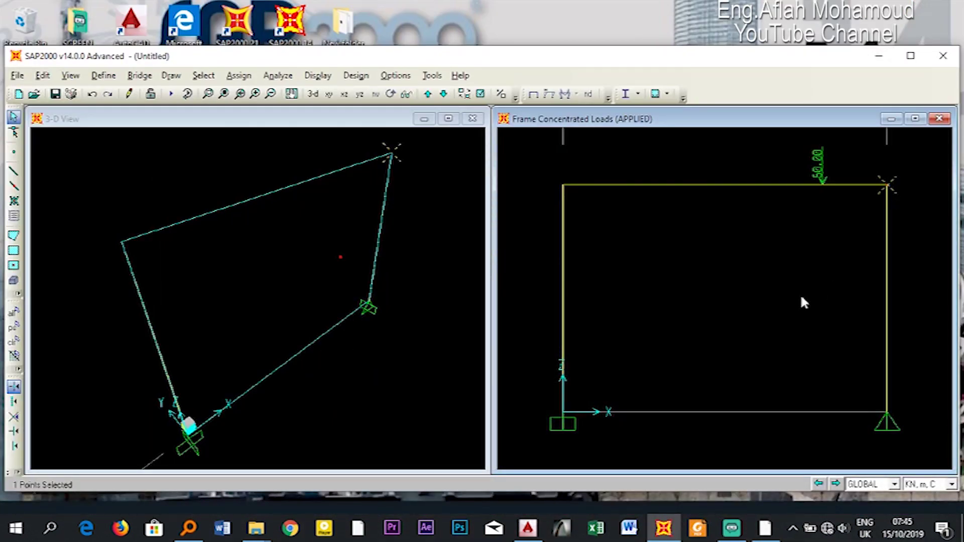
left_click(239, 76)
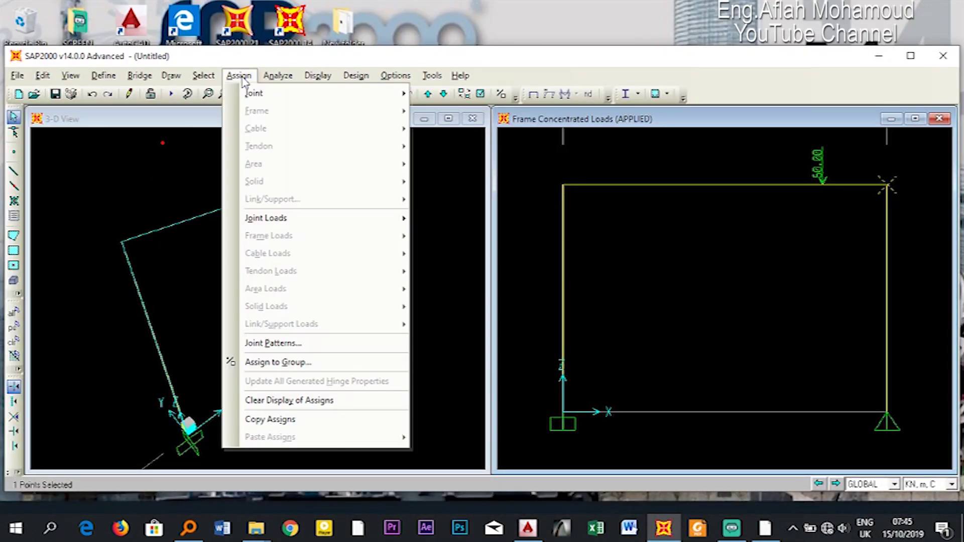
mouse_move(276, 221)
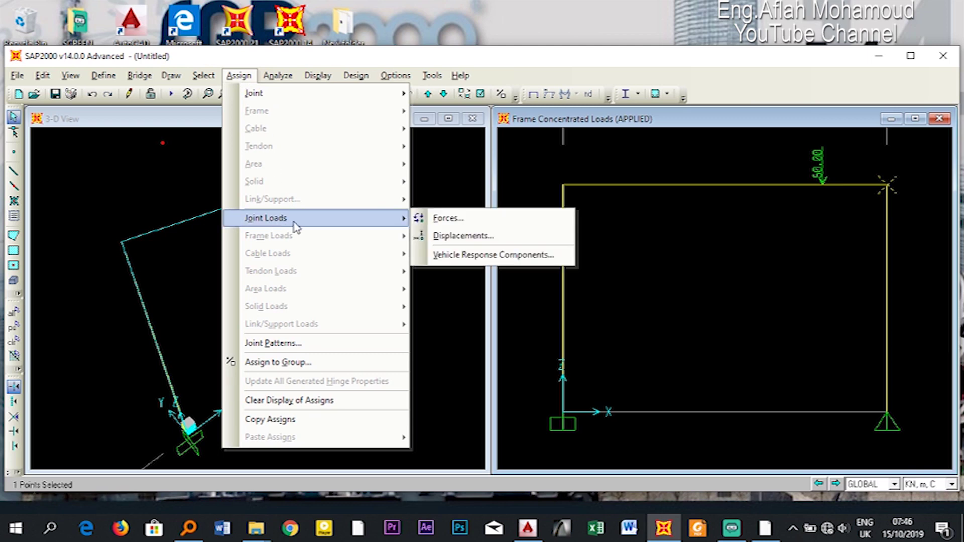
left_click(448, 218)
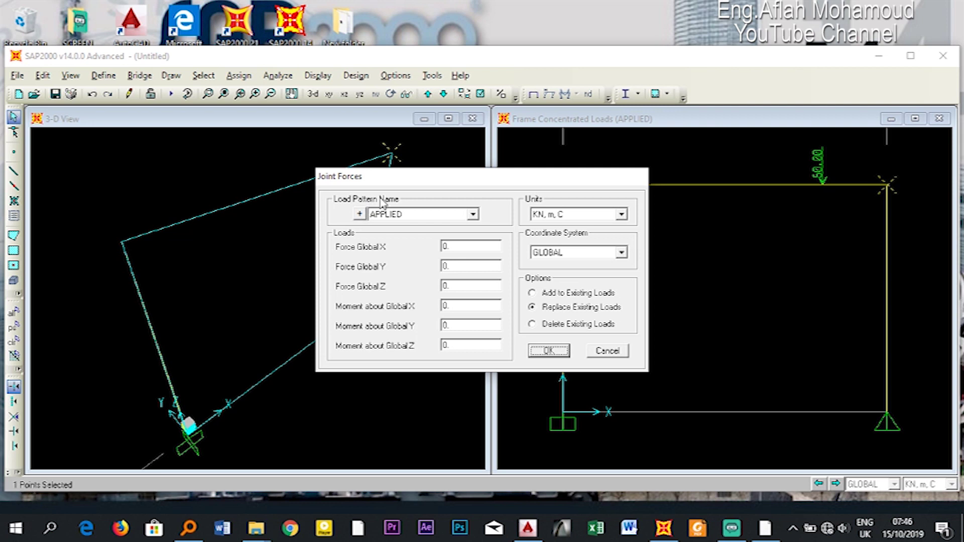
left_click(397, 215)
left_click(395, 222)
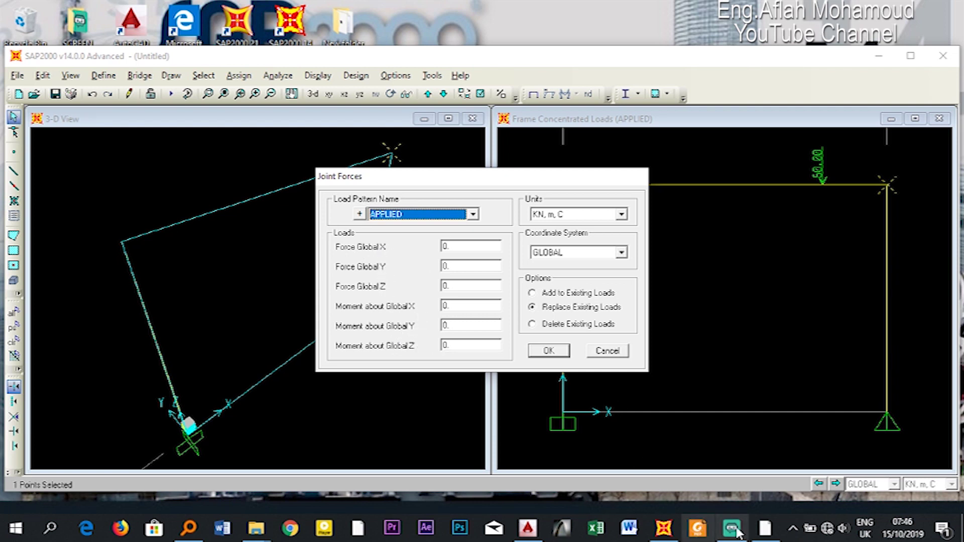
Step: Assign the selected joint a 10 kN force in the global X direction, replacing existing loads
left_click(763, 530)
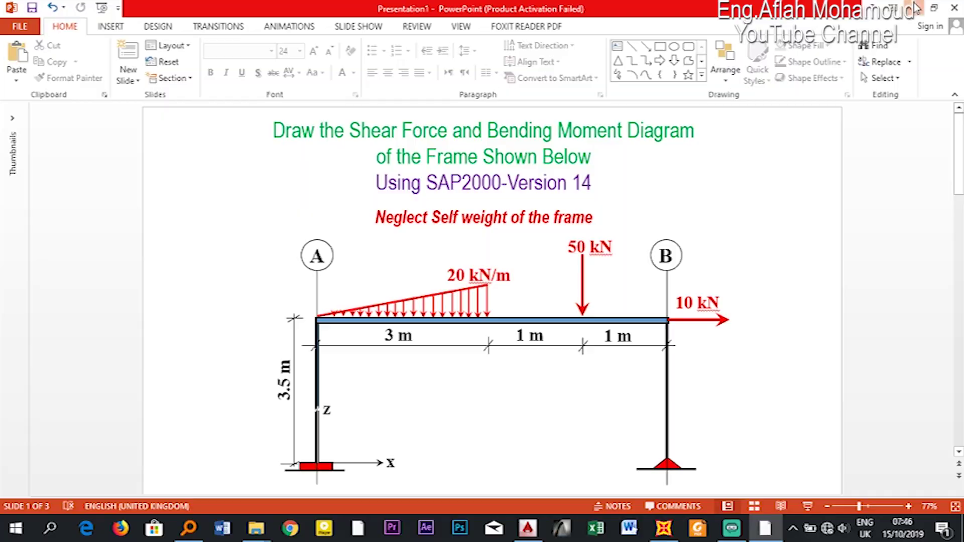
key("alt+Tab")
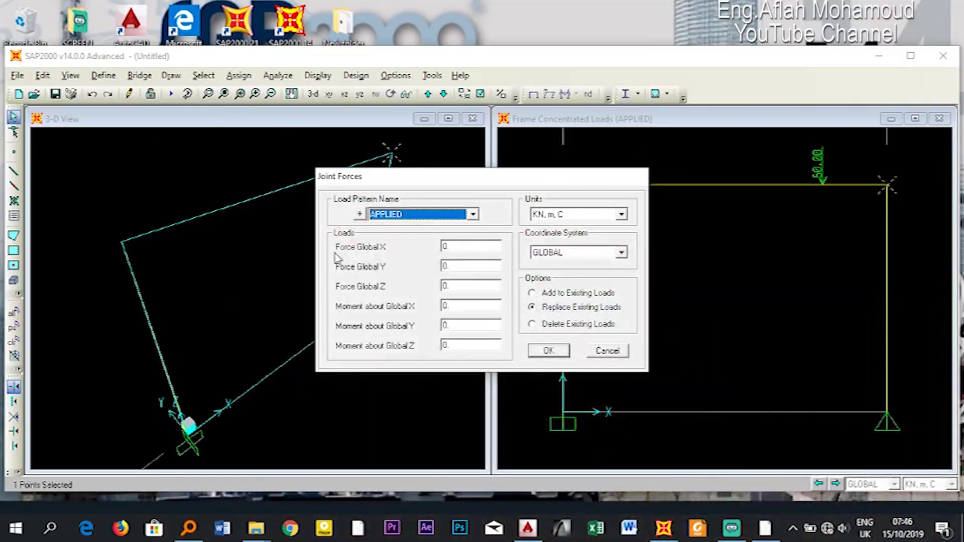
double_click(459, 248)
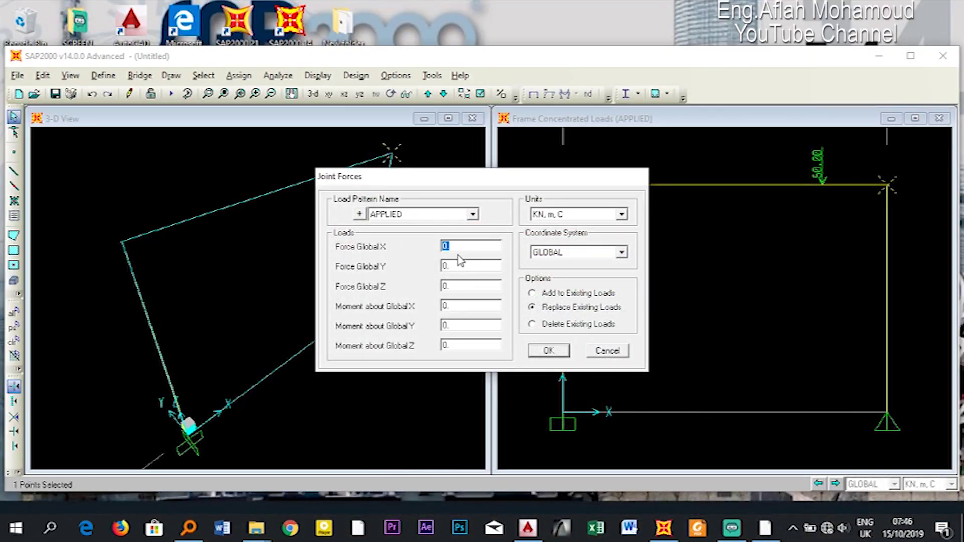
left_click(765, 529)
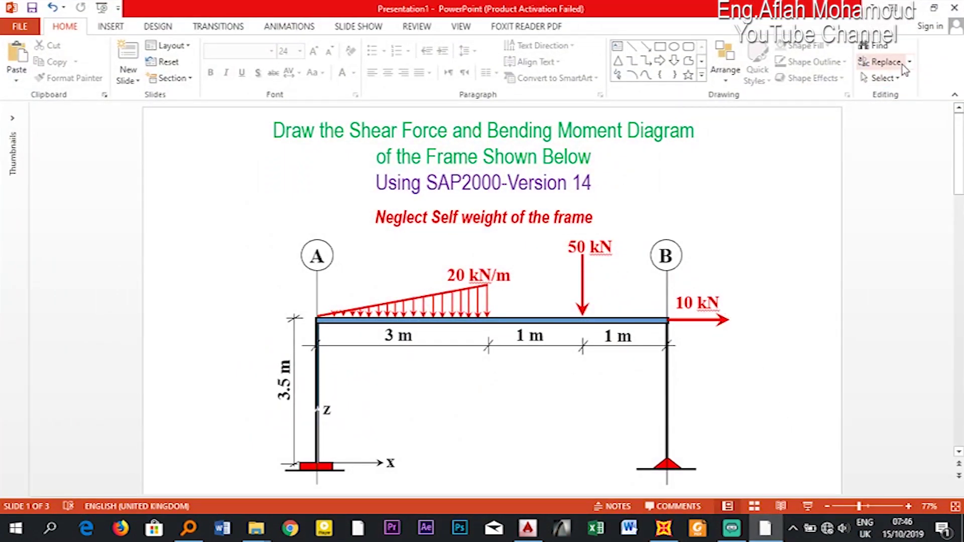
left_click(913, 8)
type("10")
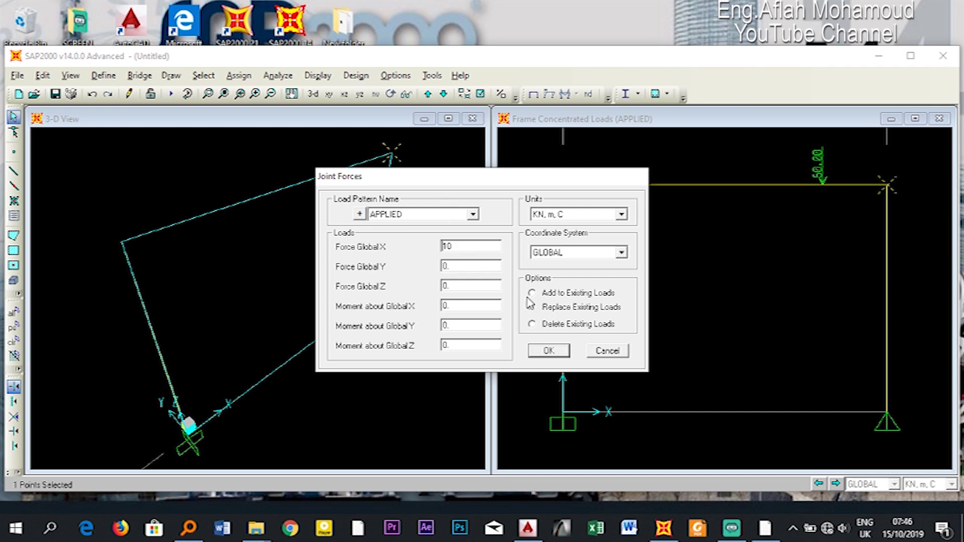
left_click(549, 351)
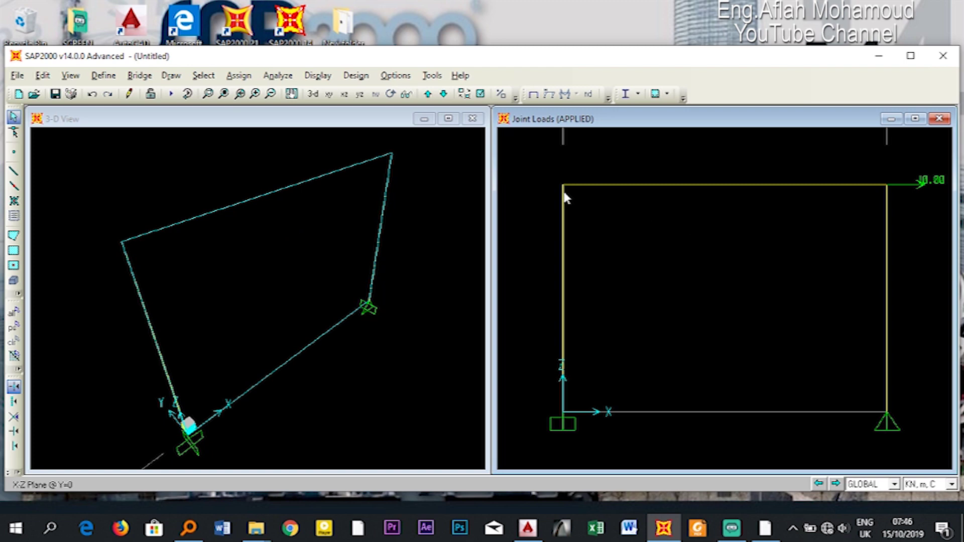
Step: Display the frame span forces of the APPLIED pattern with their values and the joint loads
left_click(317, 76)
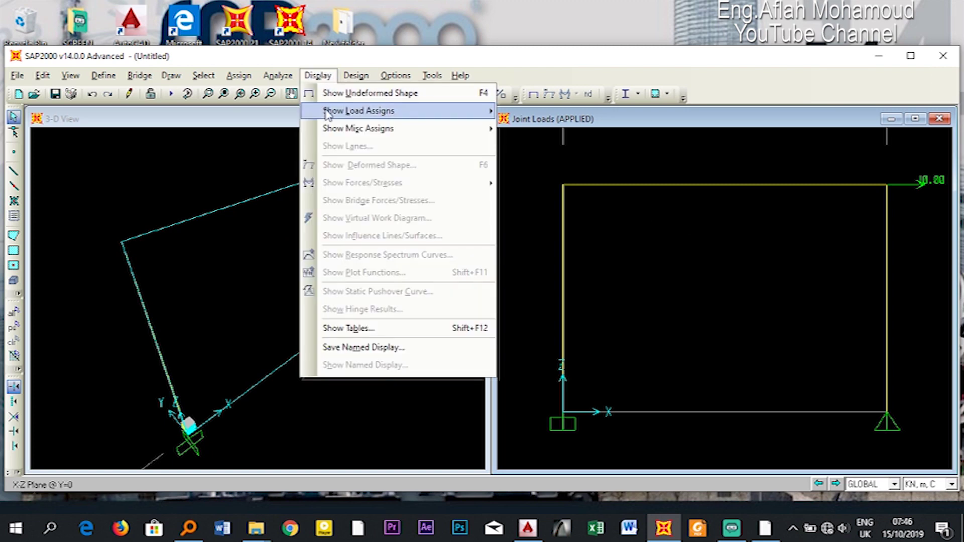
mouse_move(327, 113)
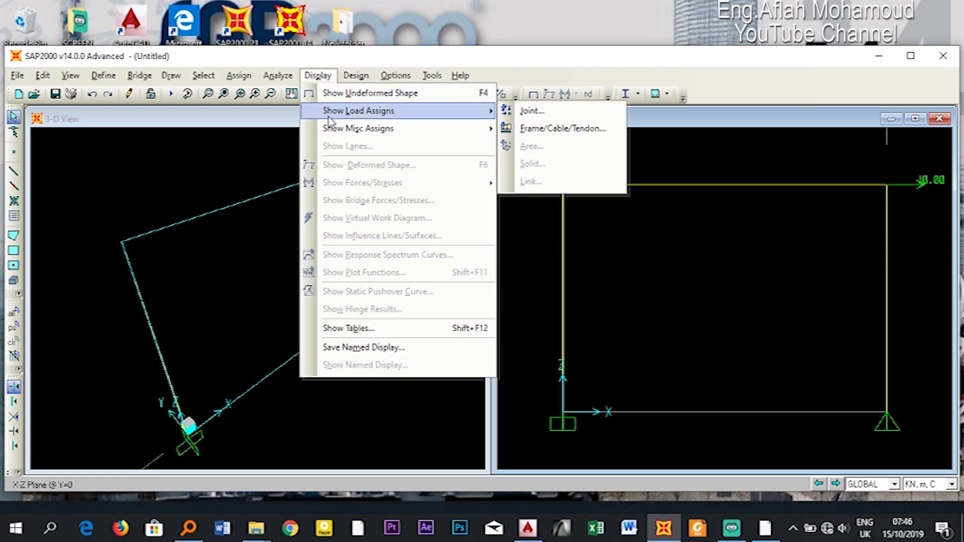
left_click(529, 130)
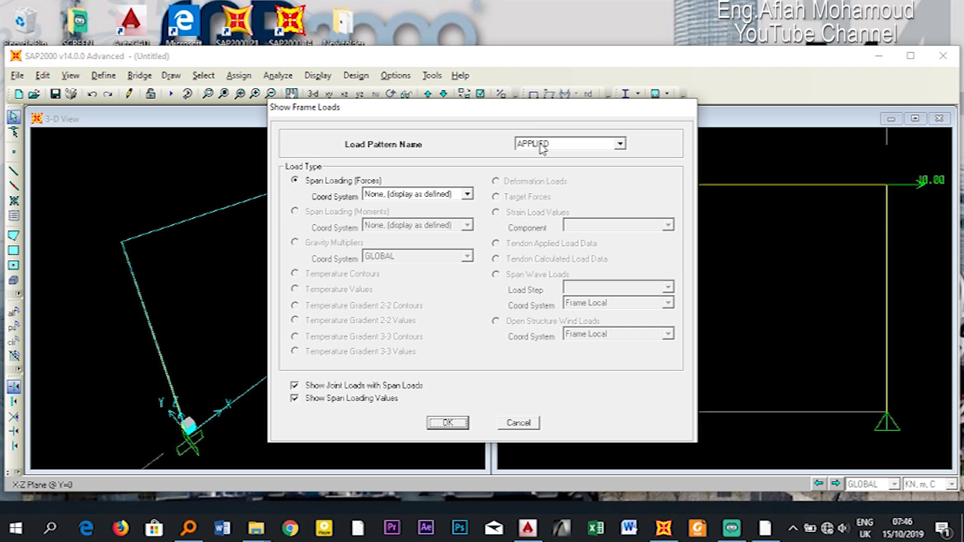
left_click(456, 420)
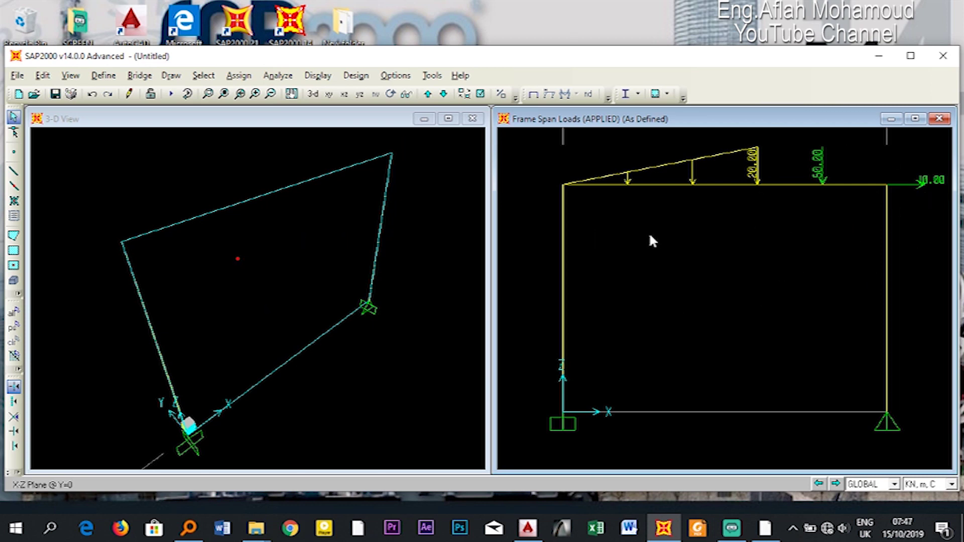
Step: Set the DEAD and MODAL load cases to Do Not Run, keeping only APPLIED in the analysis
left_click(171, 95)
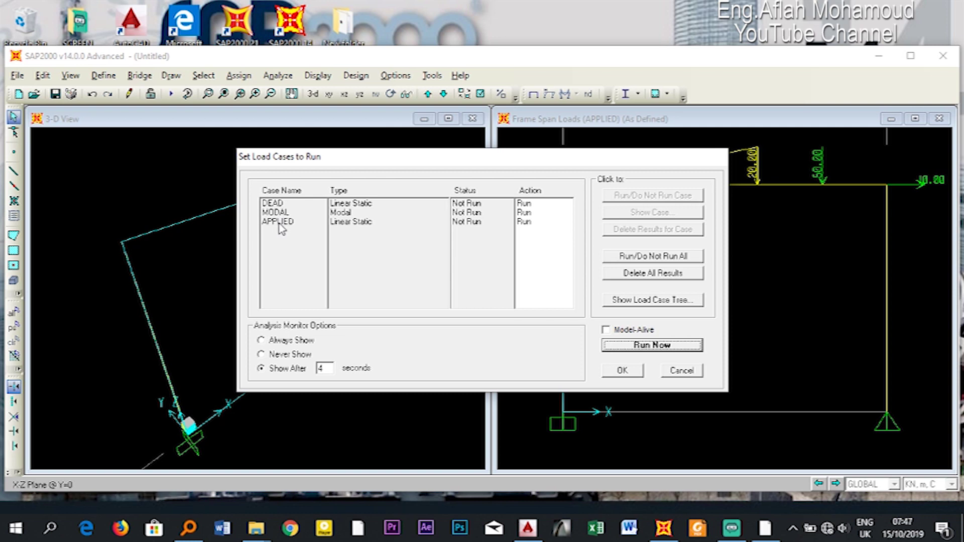
left_click(280, 225)
left_click_drag(276, 203, 277, 214)
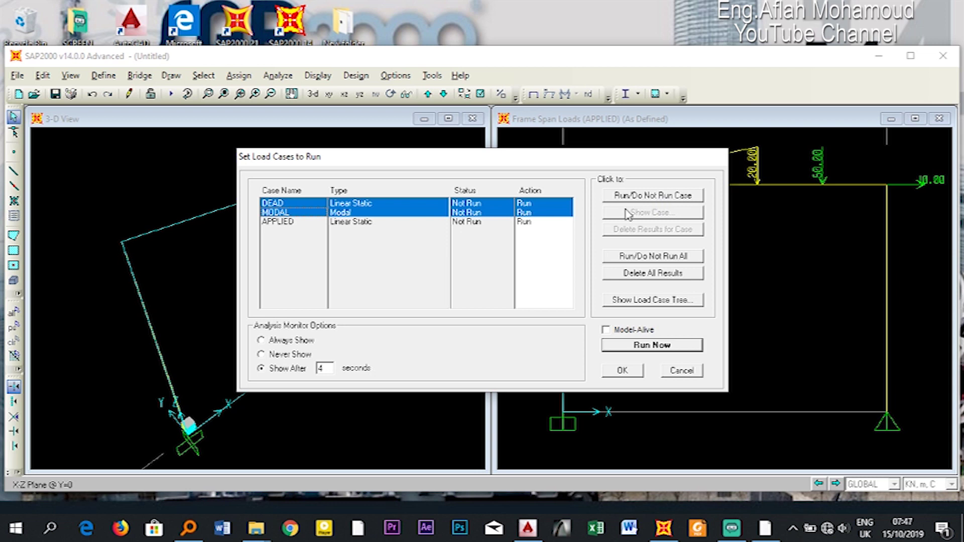
left_click(654, 196)
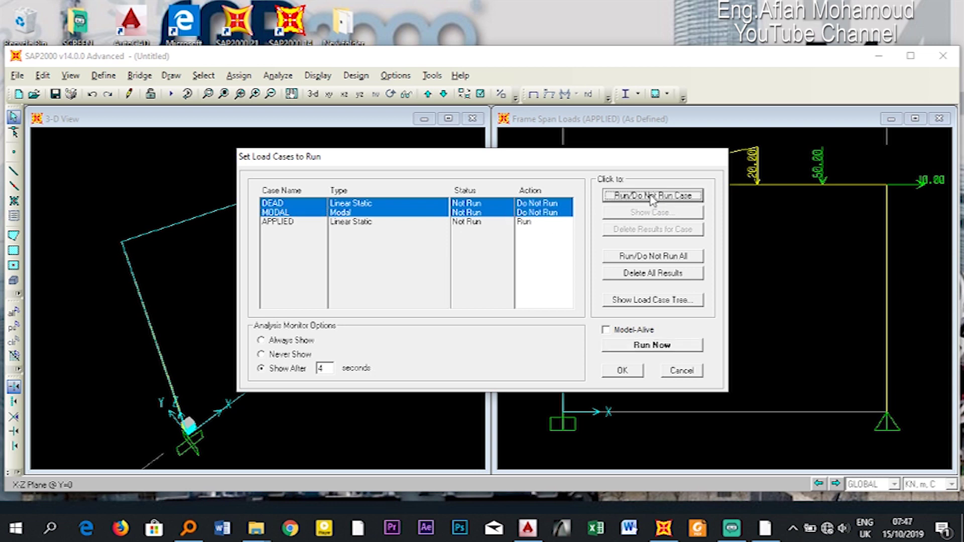
left_click(530, 224)
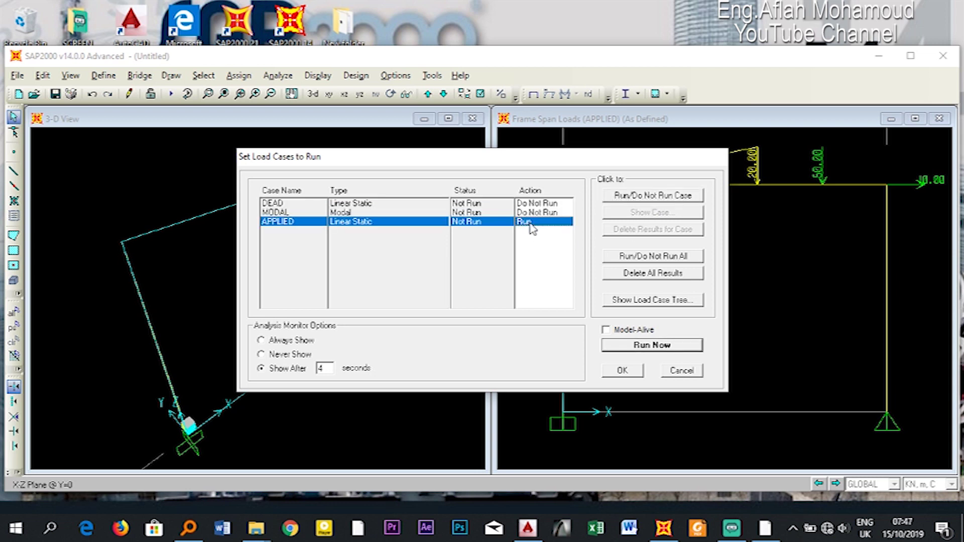
Step: Run the analysis for the APPLIED load case, saving the model file as TUTORIAL2 in the CHECK folder
left_click(648, 347)
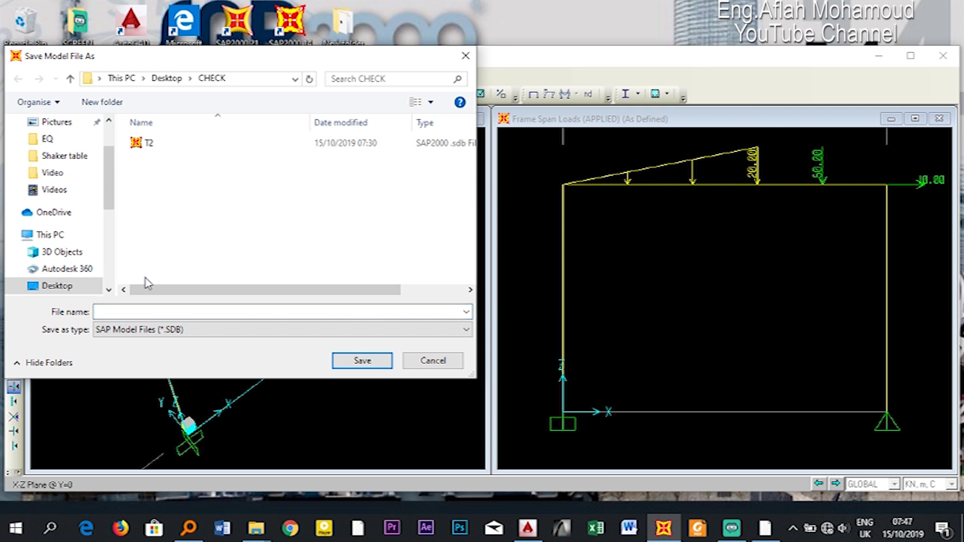
left_click(133, 328)
left_click(129, 313)
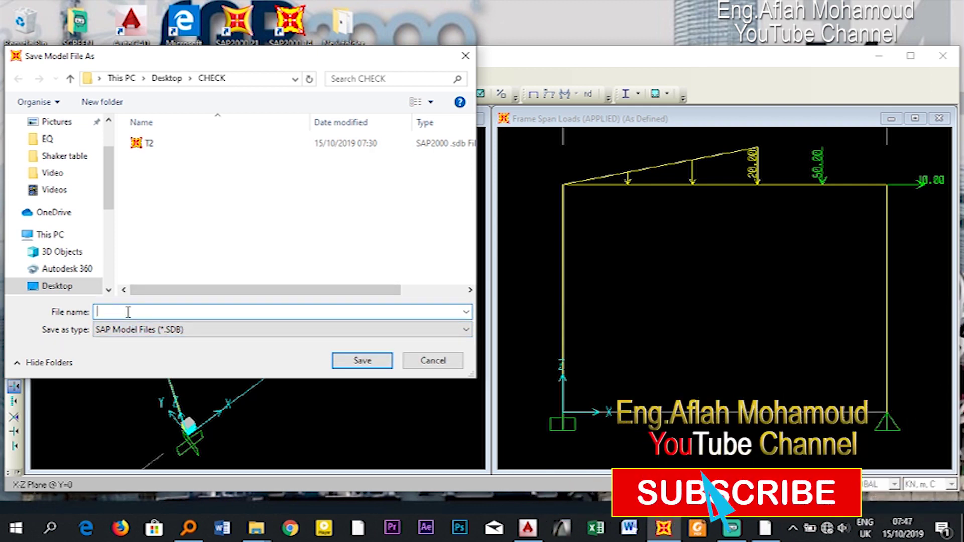
type("tU")
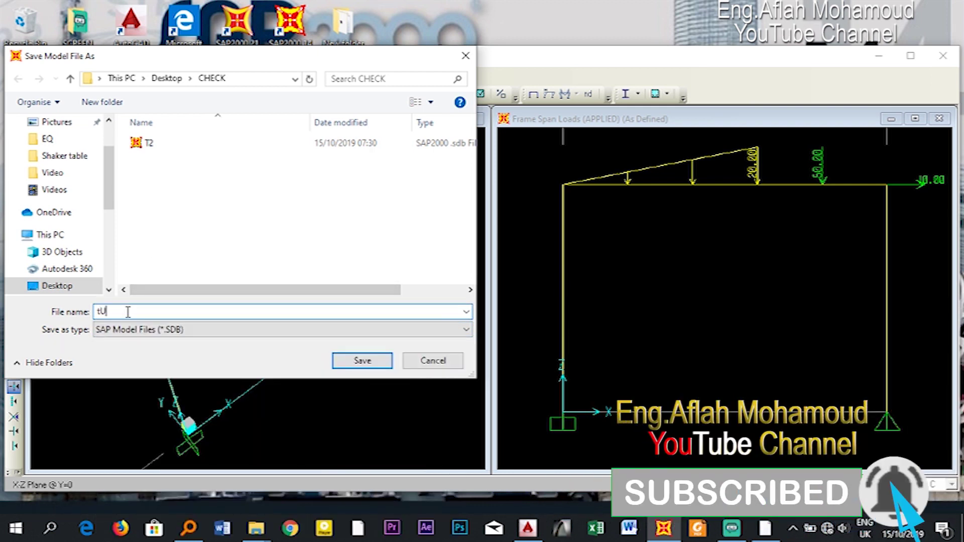
type("TORIAL2")
left_click(100, 311)
key("BackSpace")
type("TUTORIAL2")
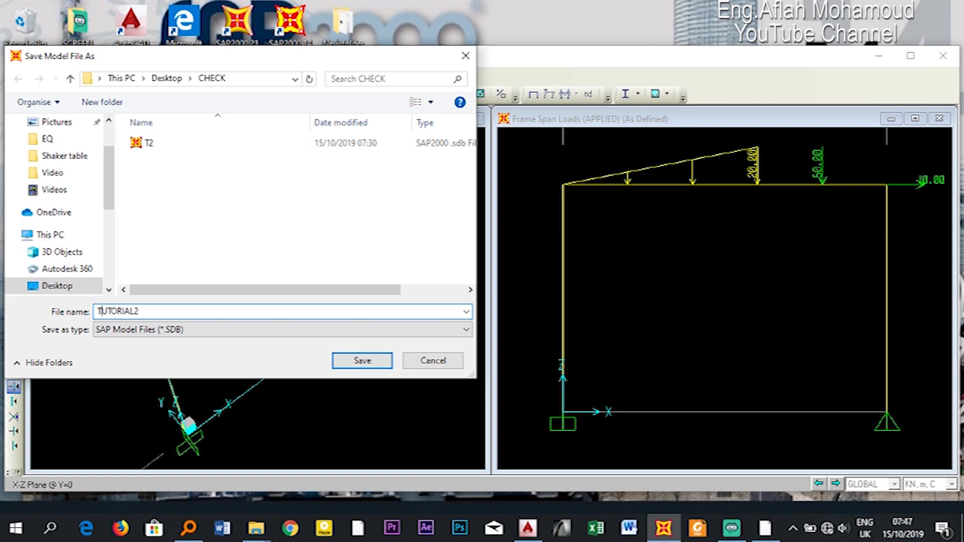
left_click(371, 366)
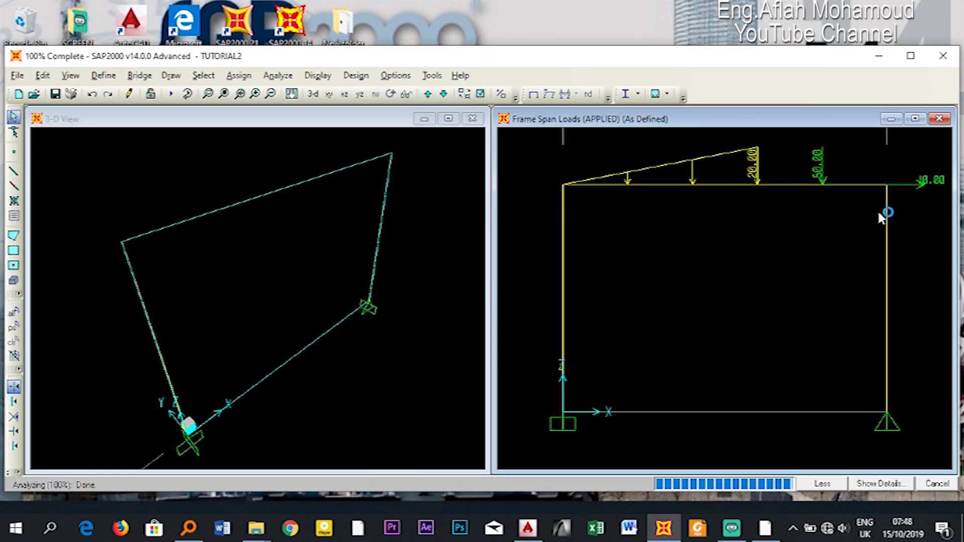
left_click(236, 142)
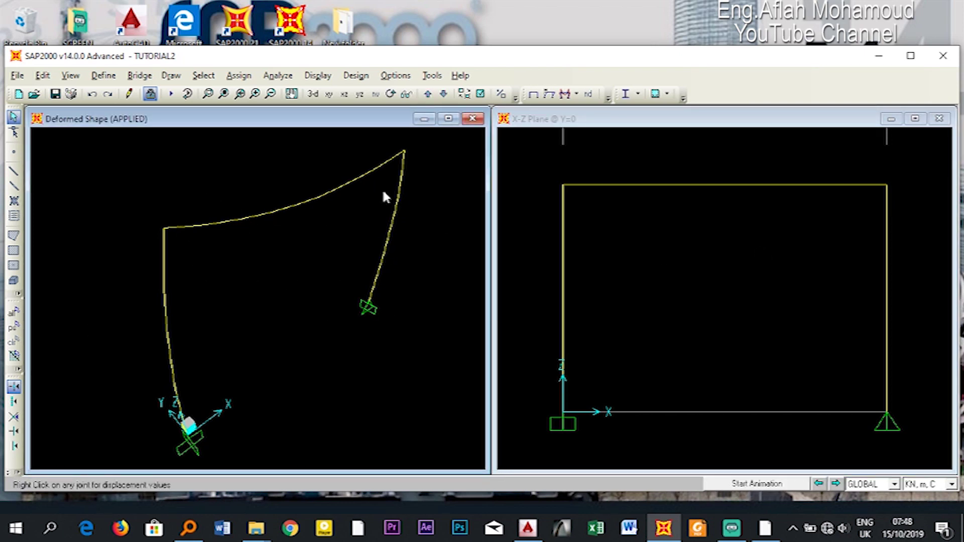
Step: Display the Shear 2-2 diagram of the frames for the APPLIED case in the X-Z view, with values shown on the diagram
left_click(680, 245)
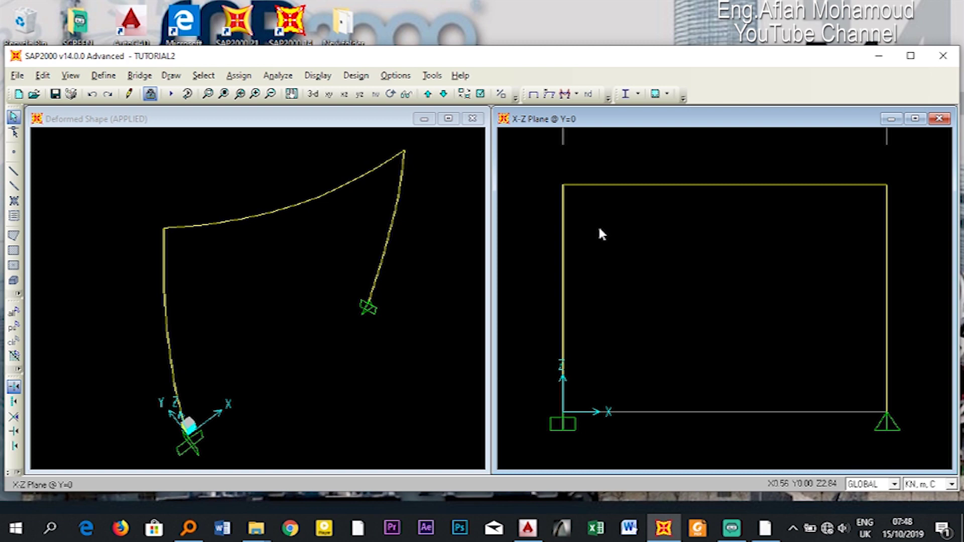
left_click(577, 95)
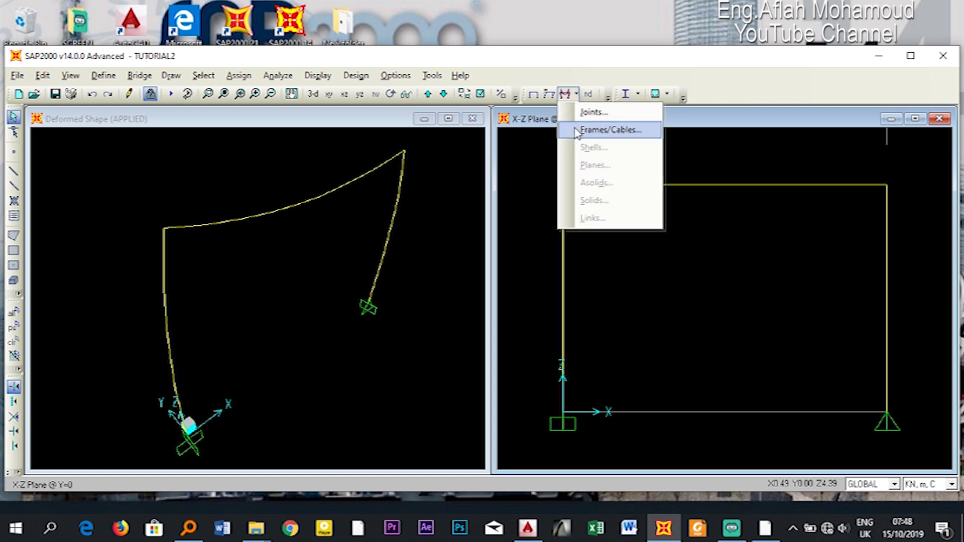
left_click(598, 129)
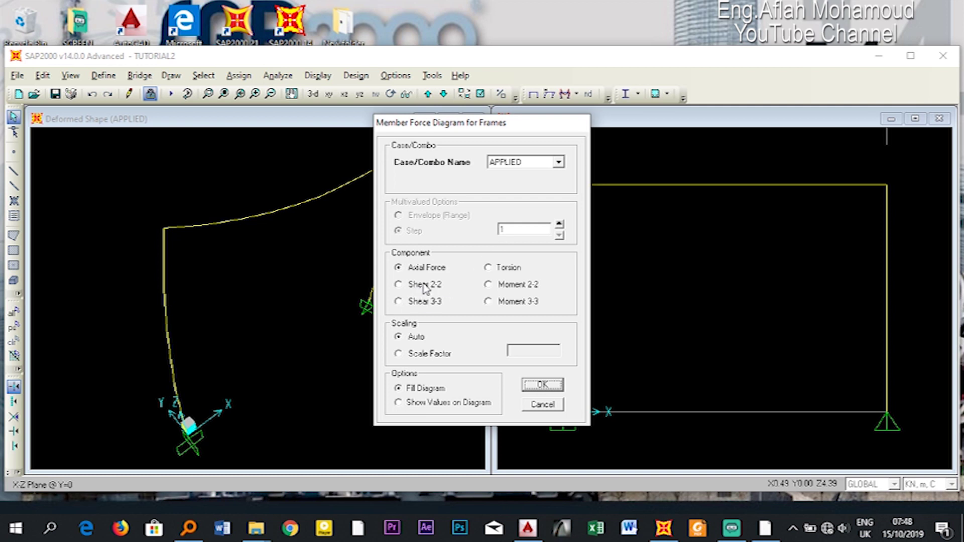
left_click(424, 285)
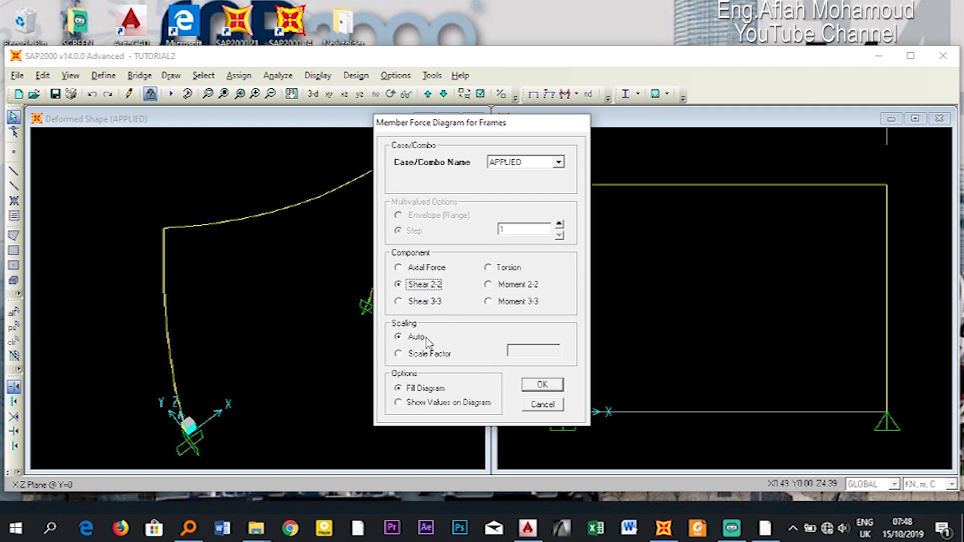
left_click(444, 407)
left_click(543, 386)
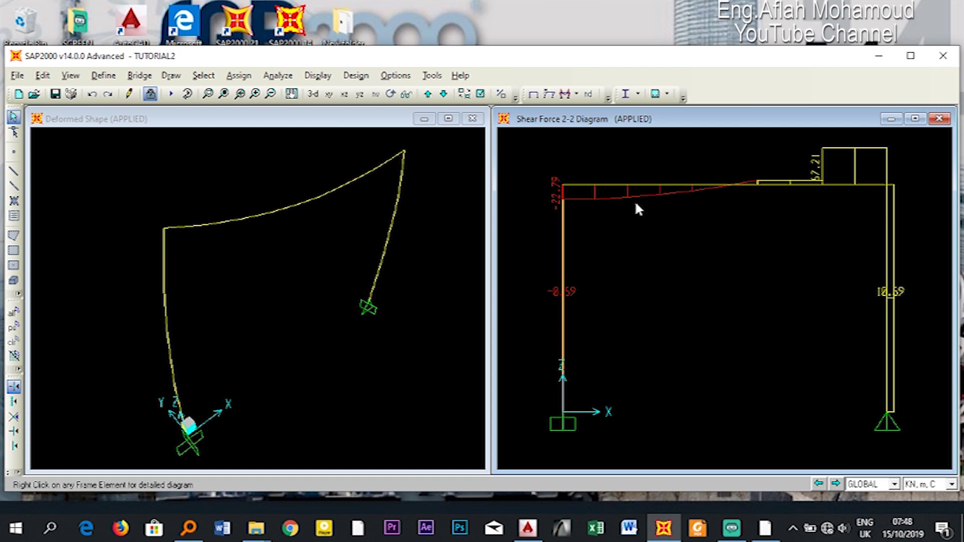
Step: Display the Moment 3-3 diagram of the frames for the APPLIED case and inspect the moment where the beam meets the pinned column
left_click(576, 94)
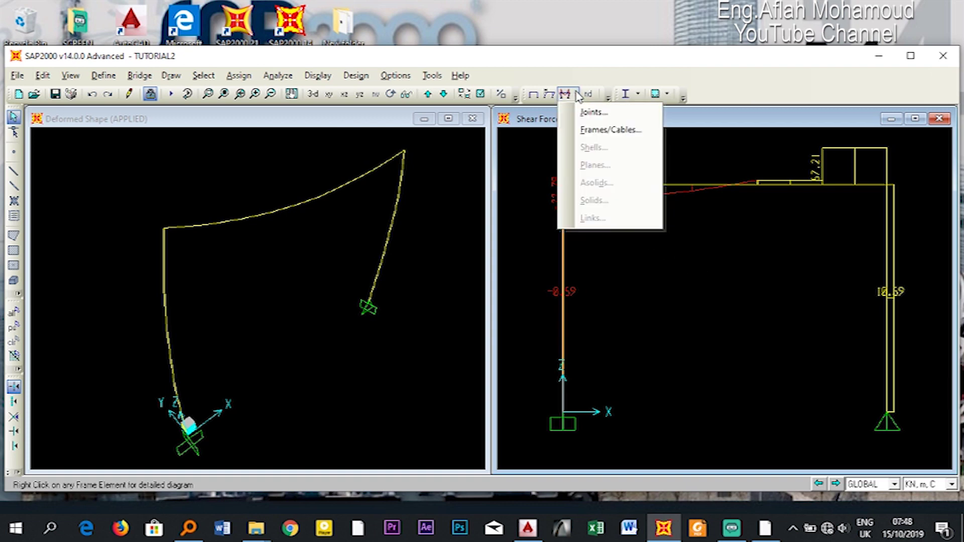
left_click(586, 132)
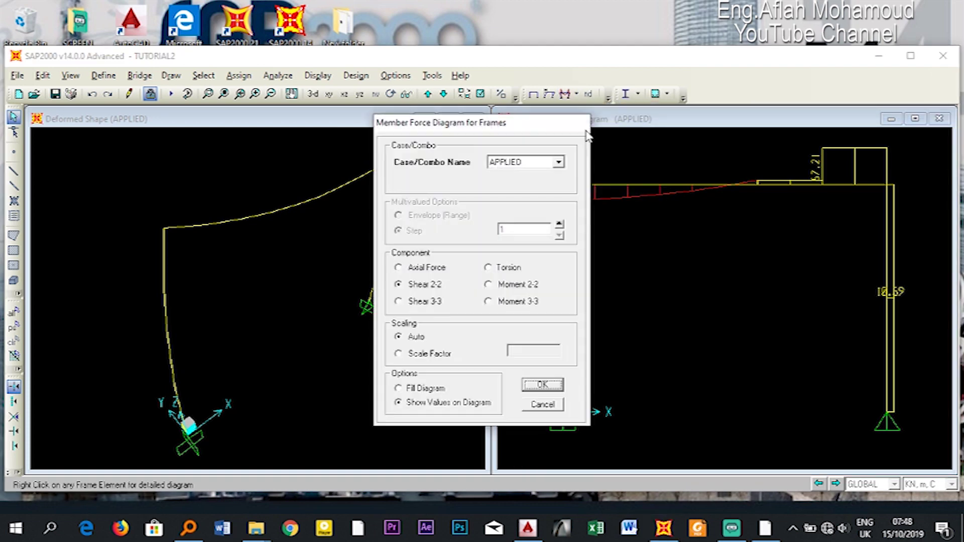
left_click(514, 304)
left_click(542, 383)
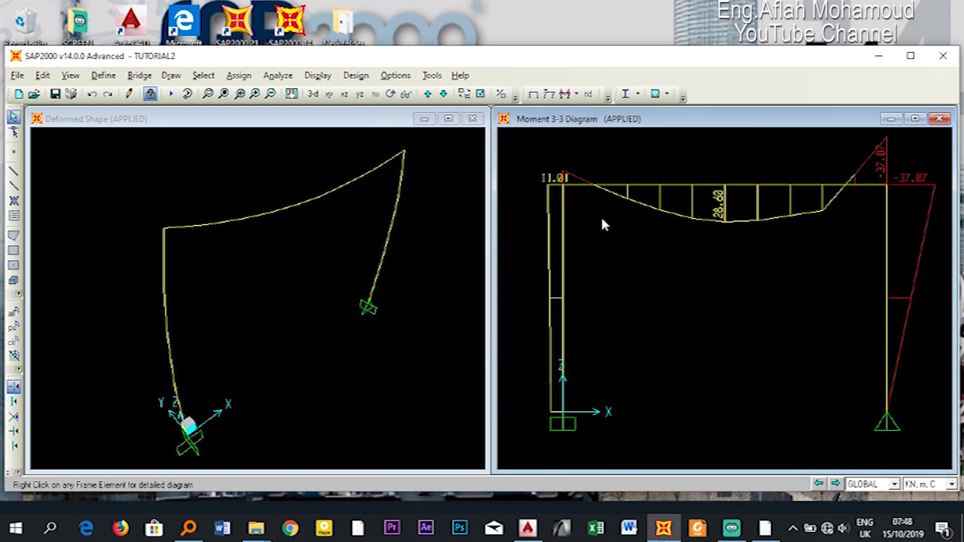
mouse_move(886, 191)
Step: Display the axial force diagram for the APPLIED case with values and inspect the forces at both column bases
left_click(577, 94)
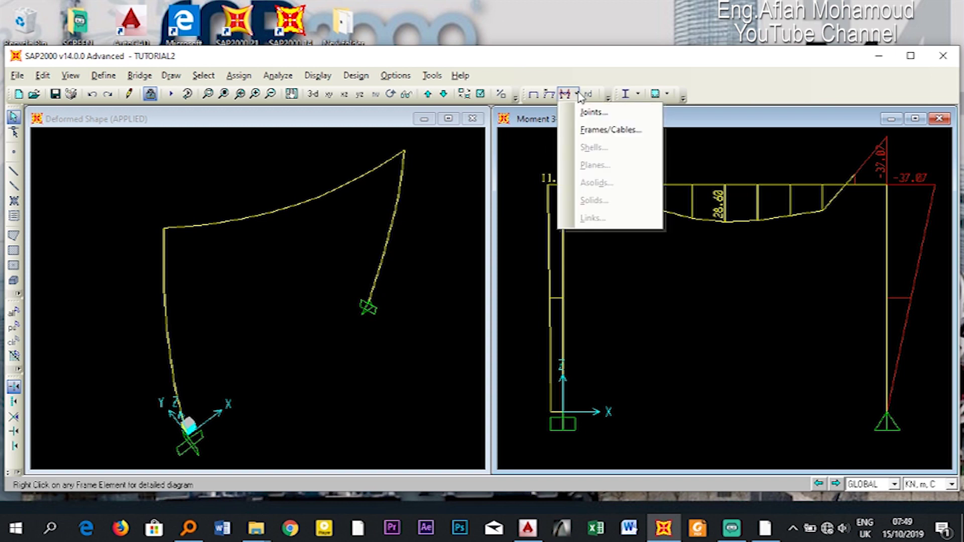
left_click(585, 131)
left_click(430, 270)
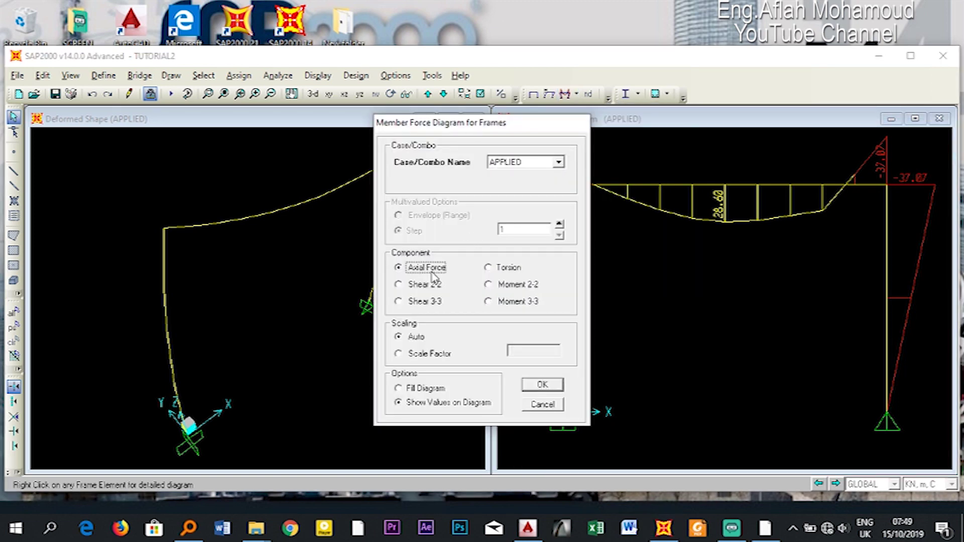
left_click(542, 385)
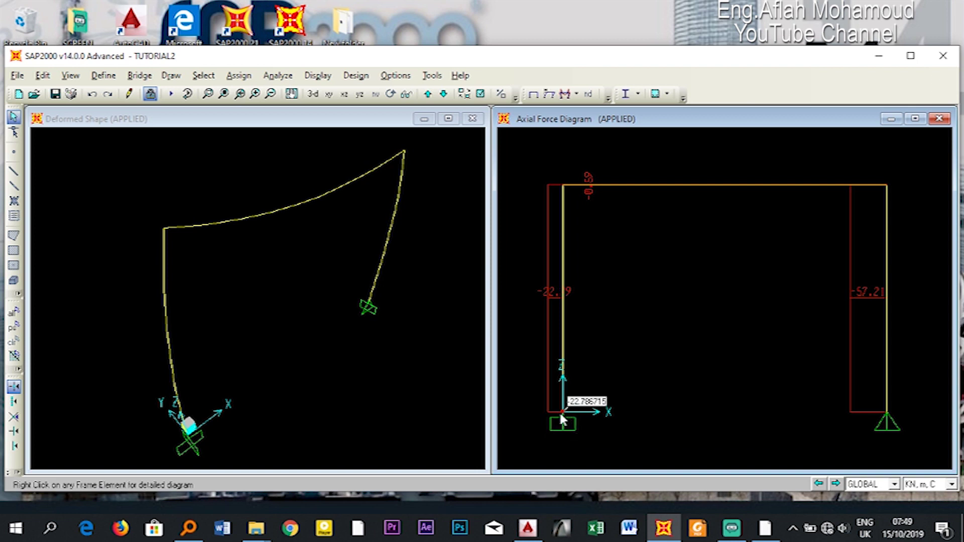
mouse_move(892, 416)
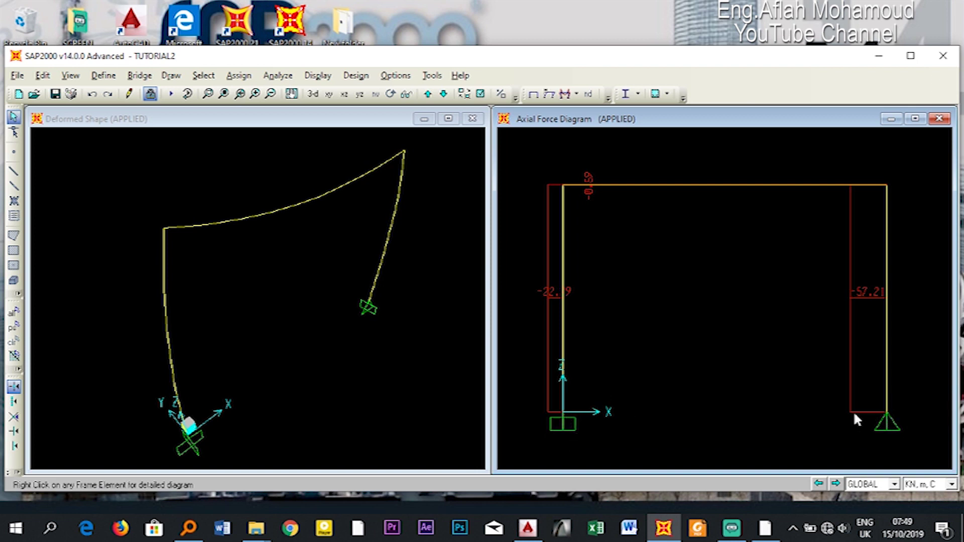
Step: Display the joint reactions for the APPLIED case as text values instead of arrows
left_click(577, 94)
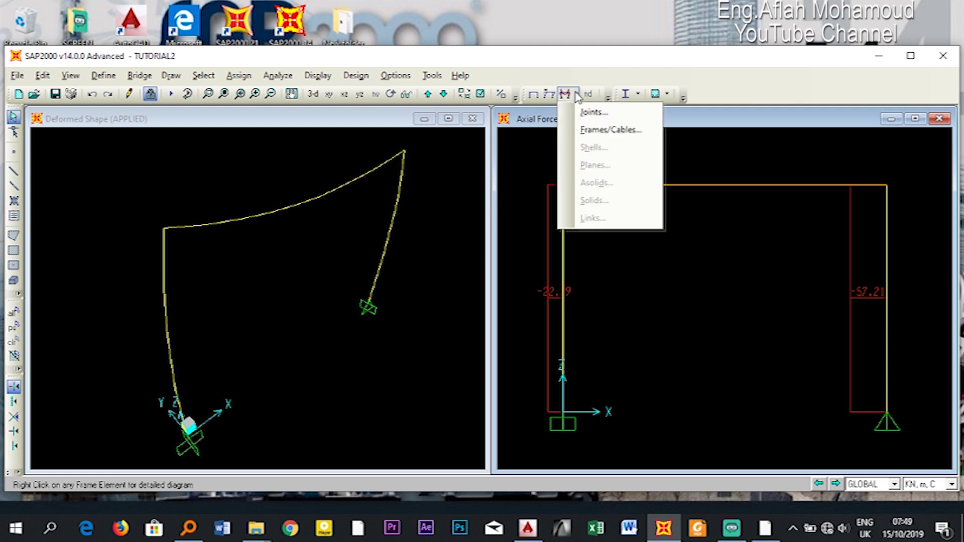
left_click(593, 115)
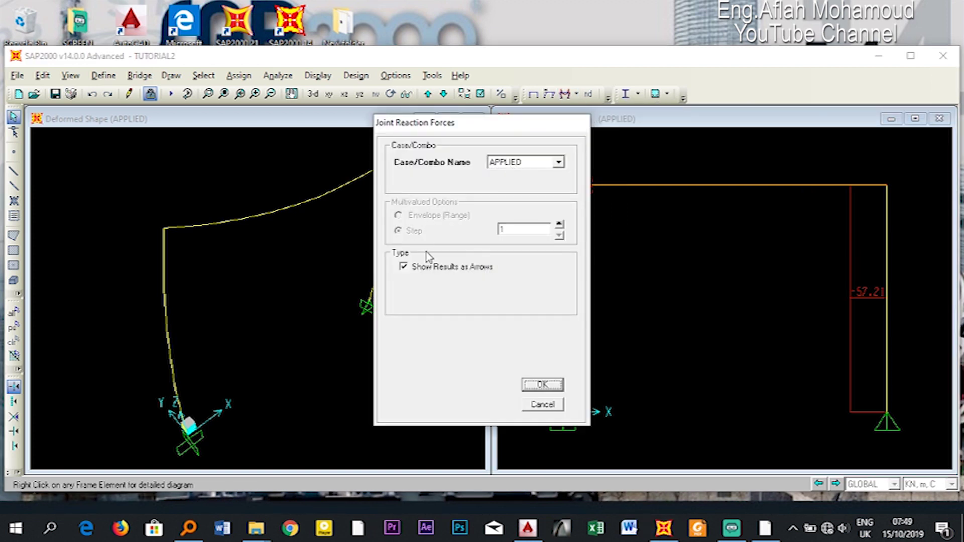
left_click(448, 271)
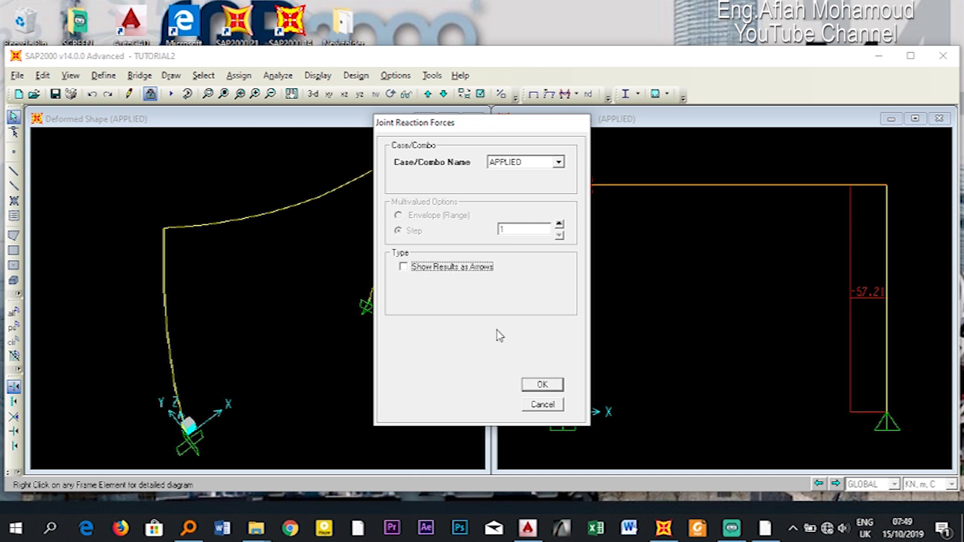
left_click(542, 384)
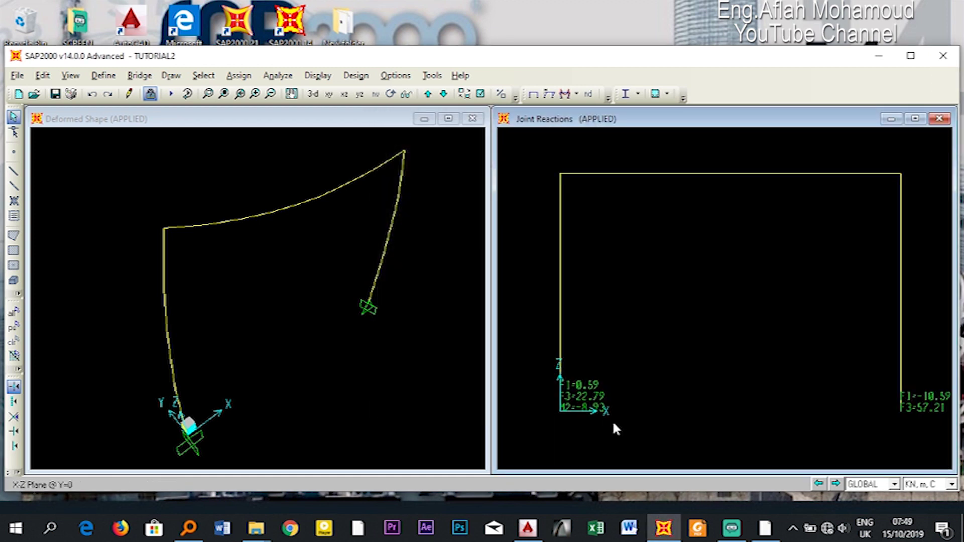